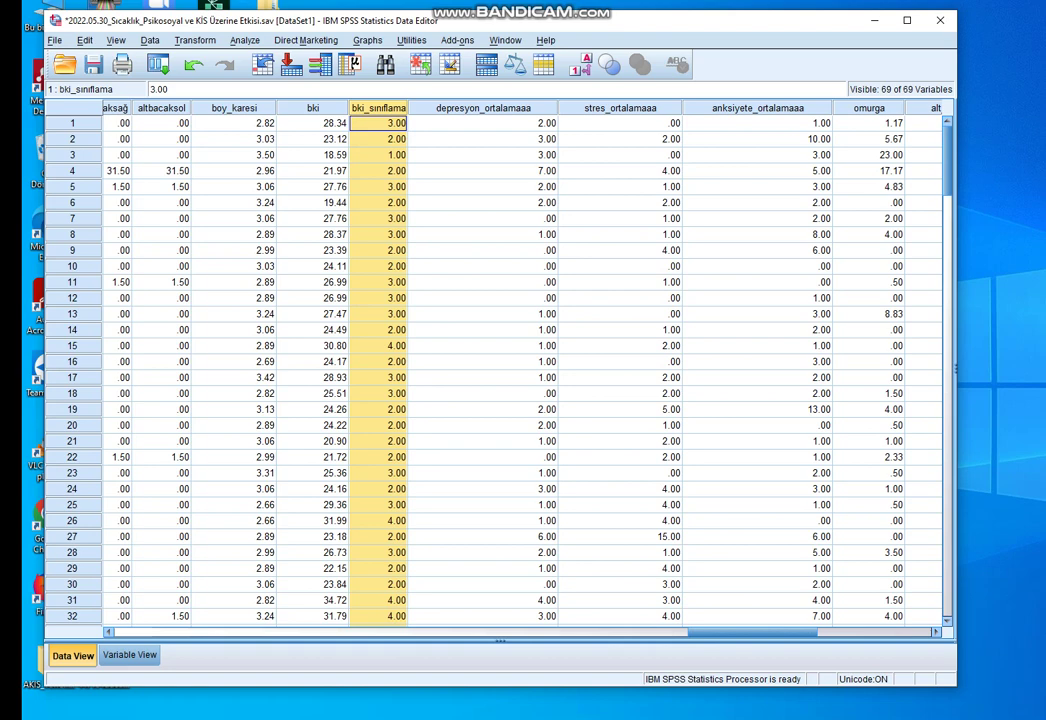
# - Open the legacy nonparametric test for 2 Independent Samples
pyautogui.click(245, 41)
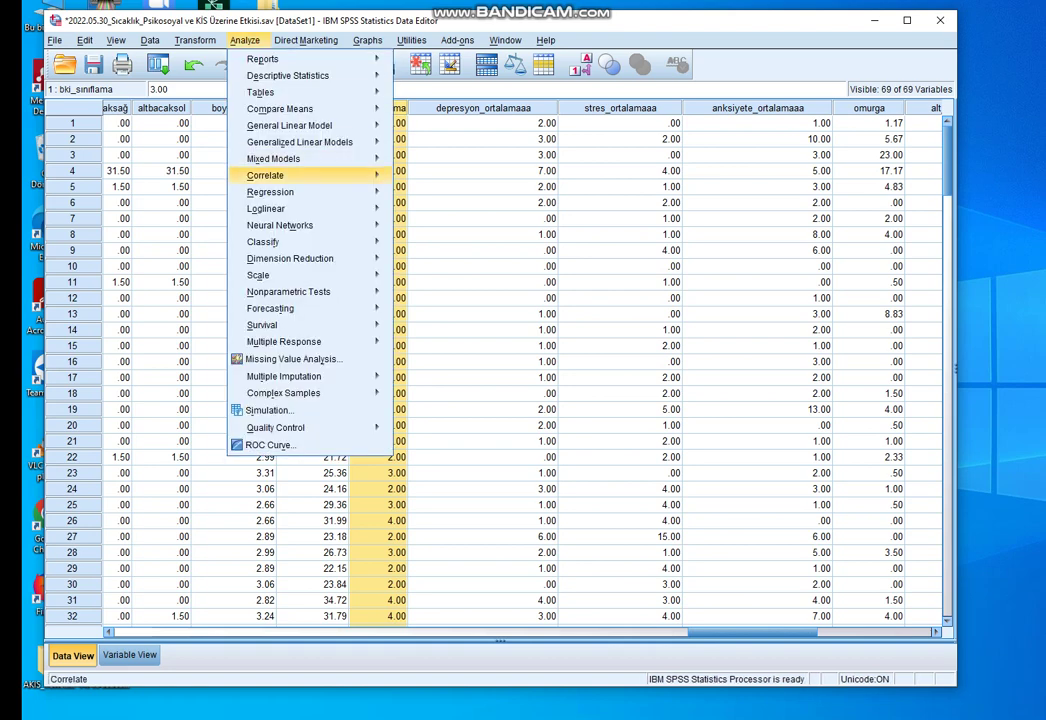
pyautogui.press('Down')
pyautogui.press('Down')
pyautogui.press('Down')
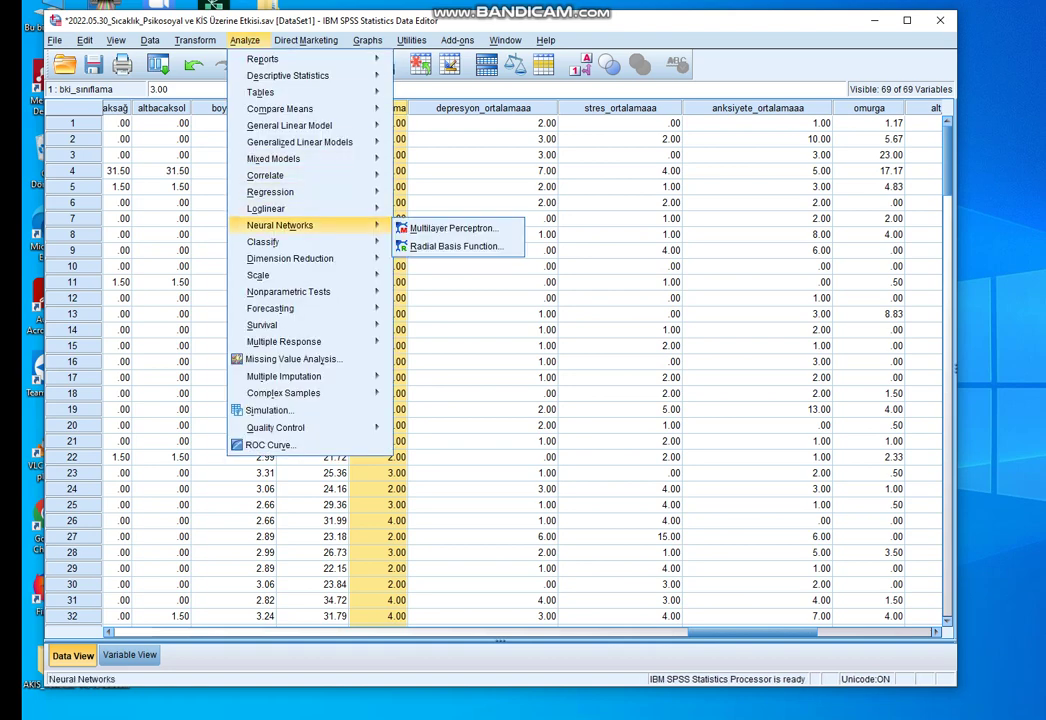
pyautogui.press('Down')
pyautogui.press('Down')
pyautogui.press('Down')
pyautogui.press('Down')
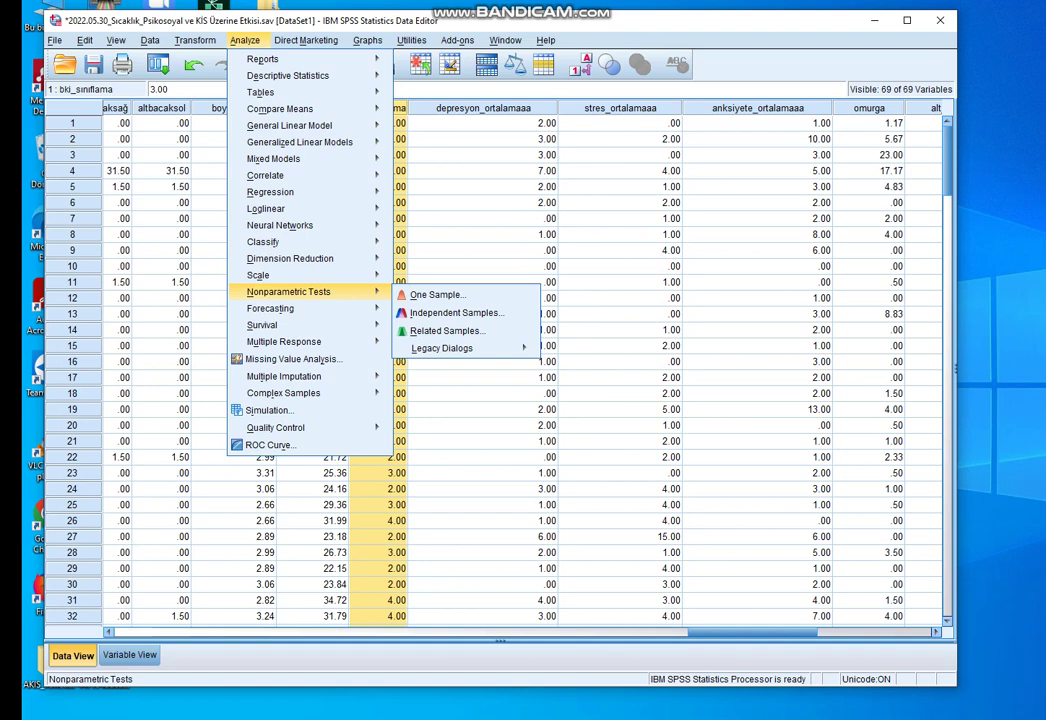
pyautogui.press('Right')
pyautogui.press('Down')
pyautogui.press('Down')
pyautogui.press('Down')
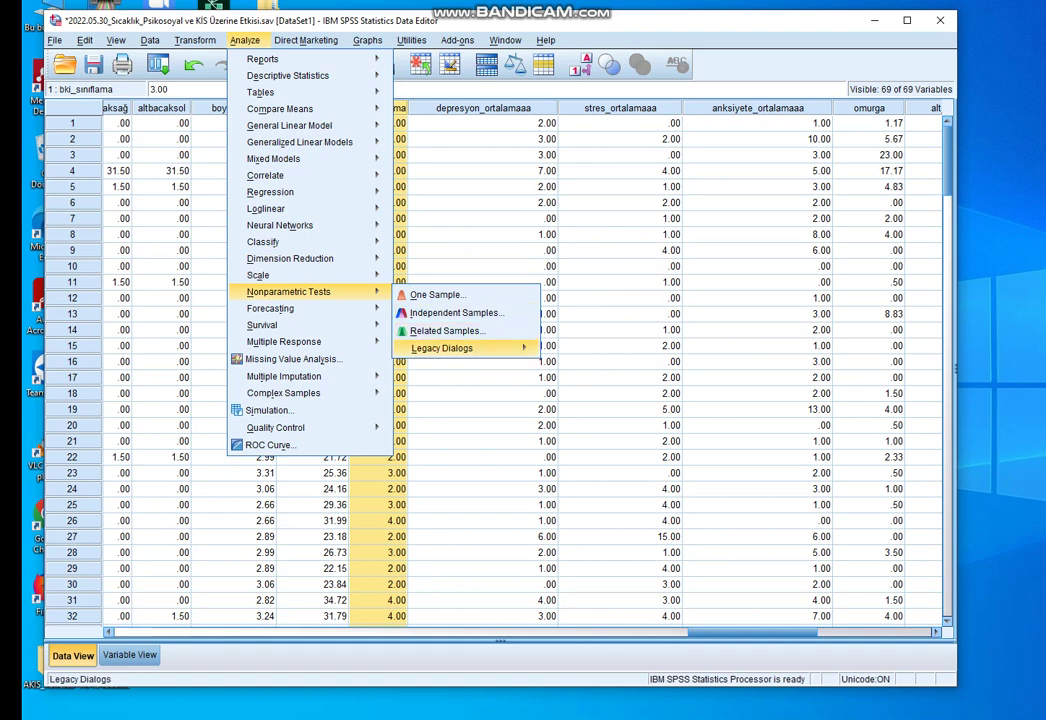
pyautogui.press('Right')
pyautogui.press('Down')
pyautogui.press('Down')
pyautogui.press('Down')
pyautogui.press('Down')
pyautogui.press('Down')
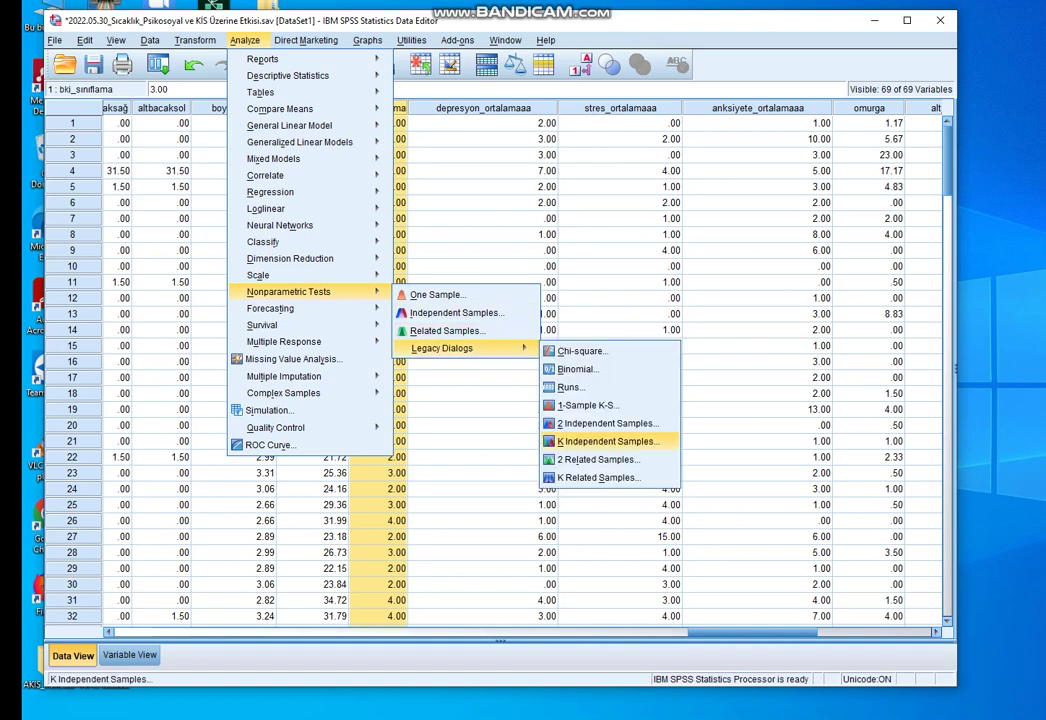
pyautogui.press('Up')
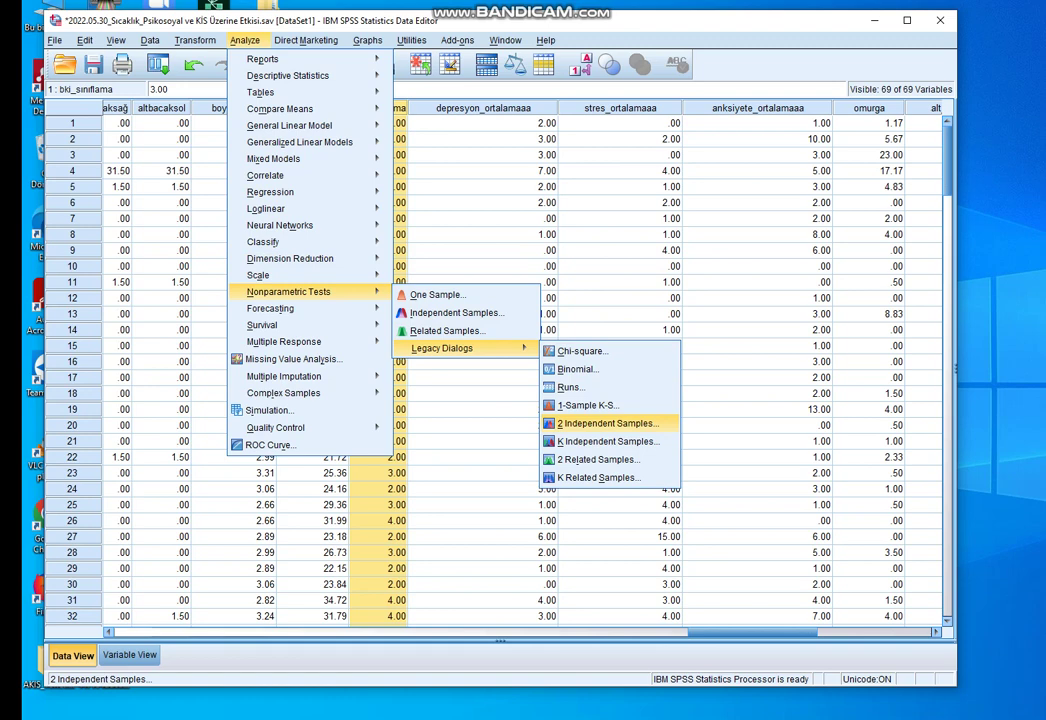
pyautogui.press('Return')
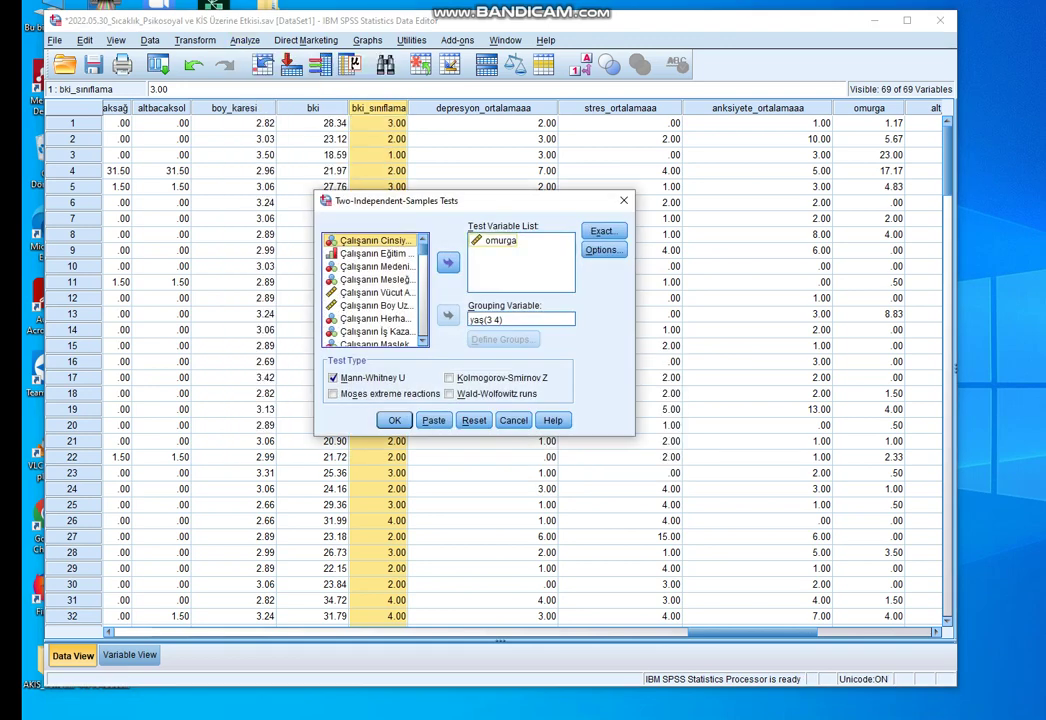
# - Clear the previous setup by removing the grouping variable yaş and the test variable omurga
pyautogui.click(520, 319)
pyautogui.click(448, 315)
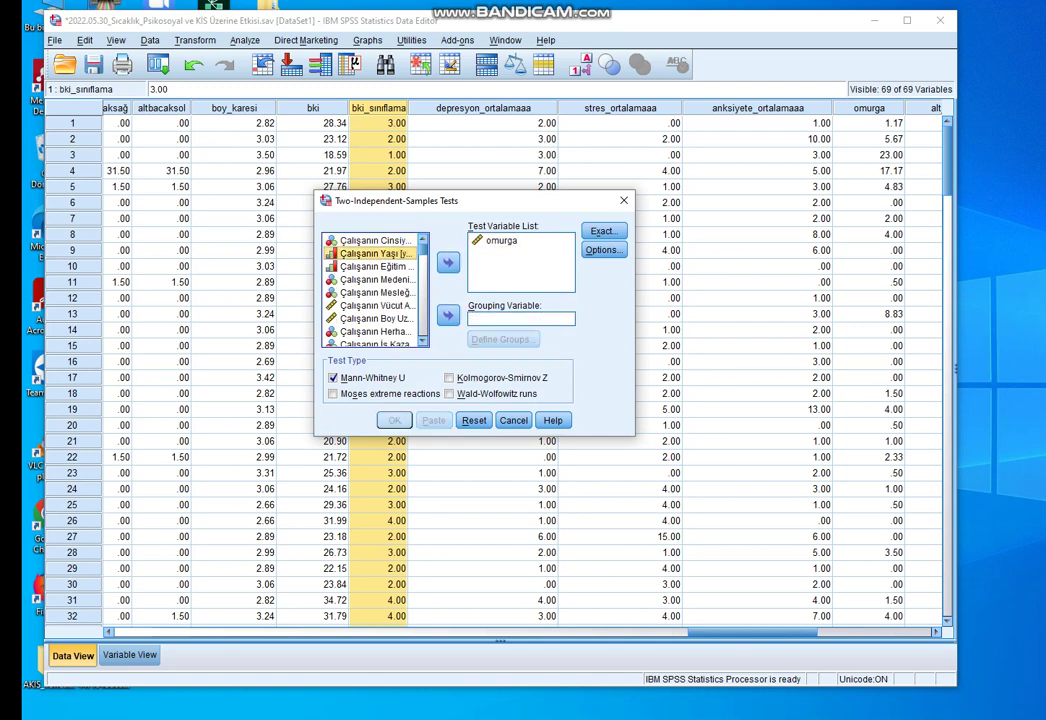
pyautogui.click(502, 241)
pyautogui.click(448, 262)
# - Add depresyon_ortalamaaa as the test variable of the Mann-Whitney U test
pyautogui.scroll(20, 375, 290)
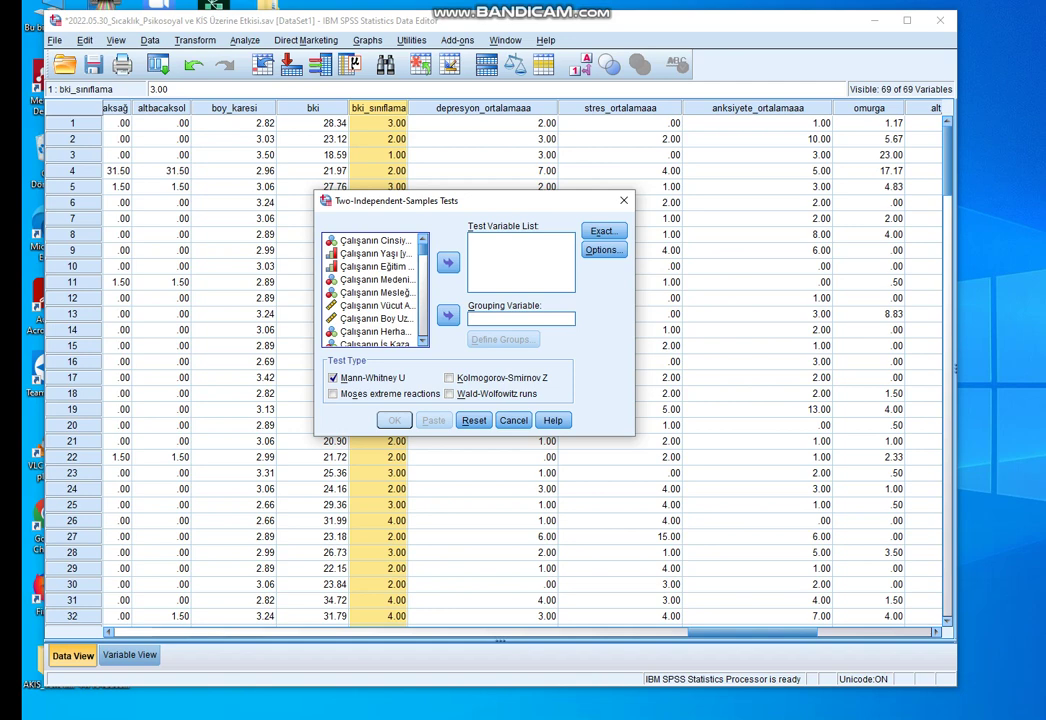
pyautogui.scroll(-12, 372, 290)
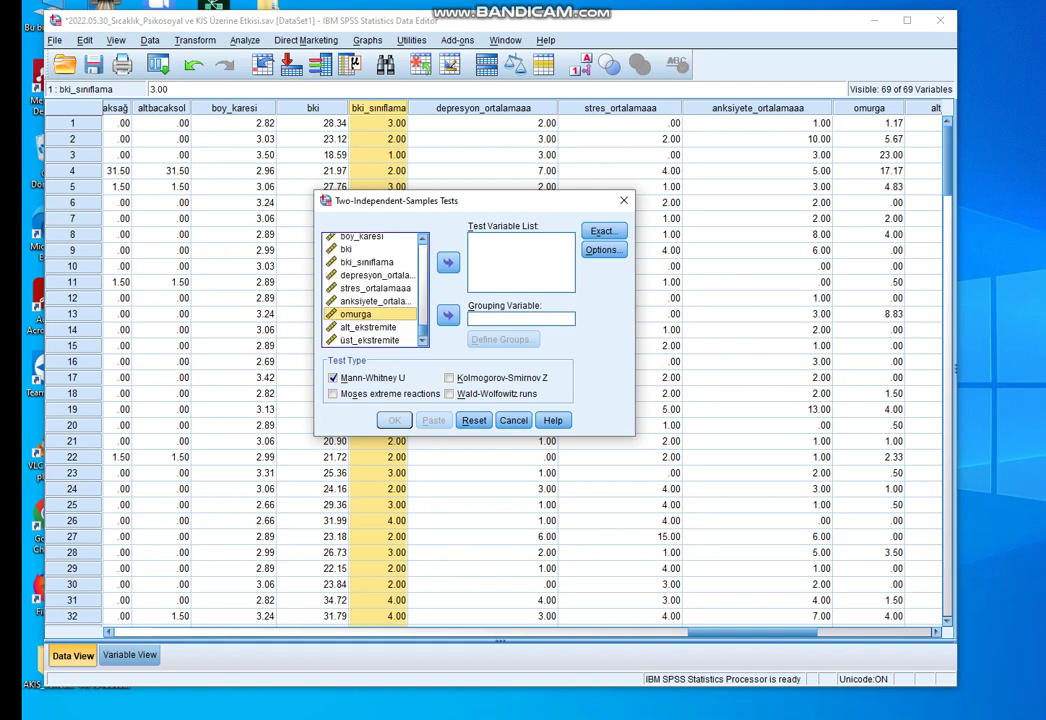
pyautogui.click(376, 275)
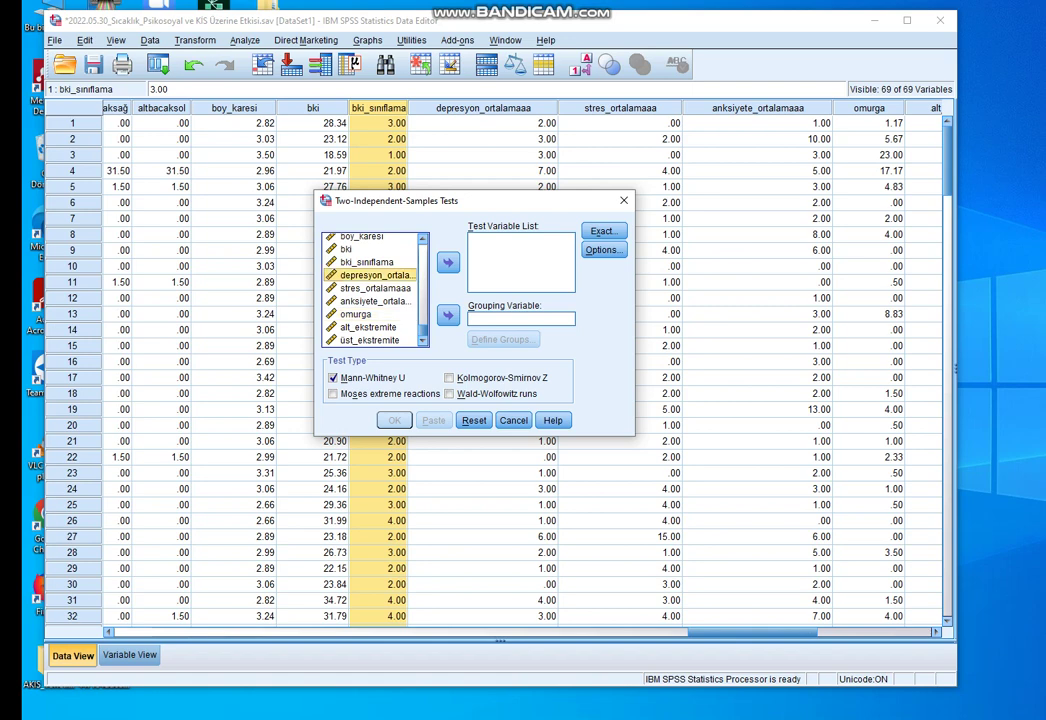
pyautogui.click(448, 262)
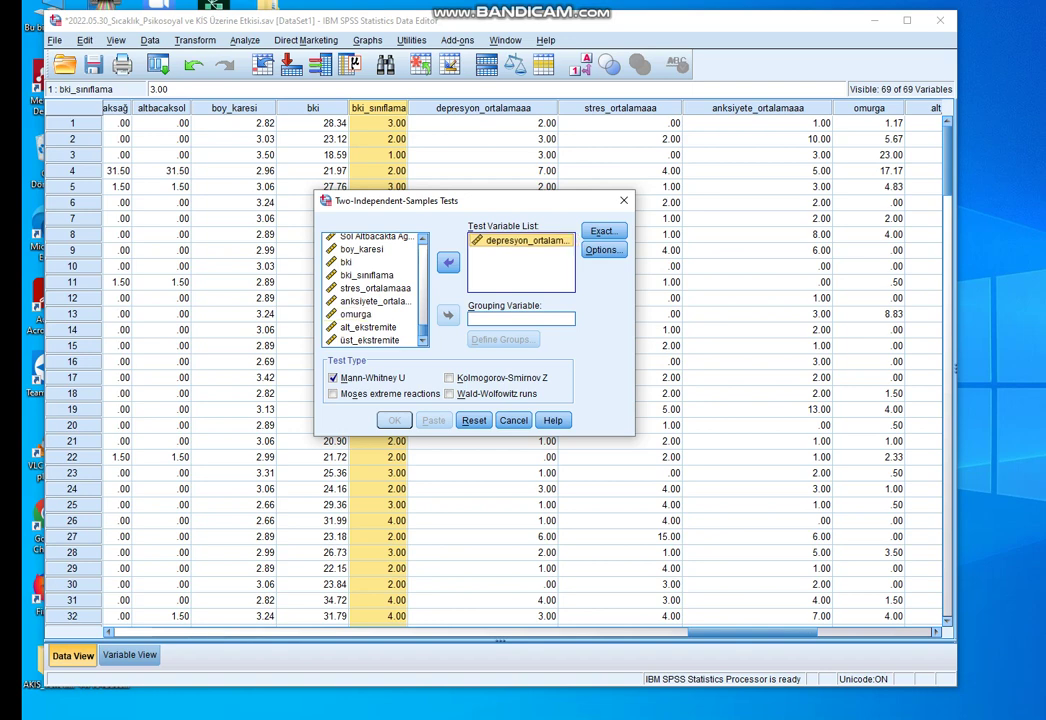
# - Set the work accident variable (işkazası) as the grouping variable
pyautogui.scroll(15, 346, 260)
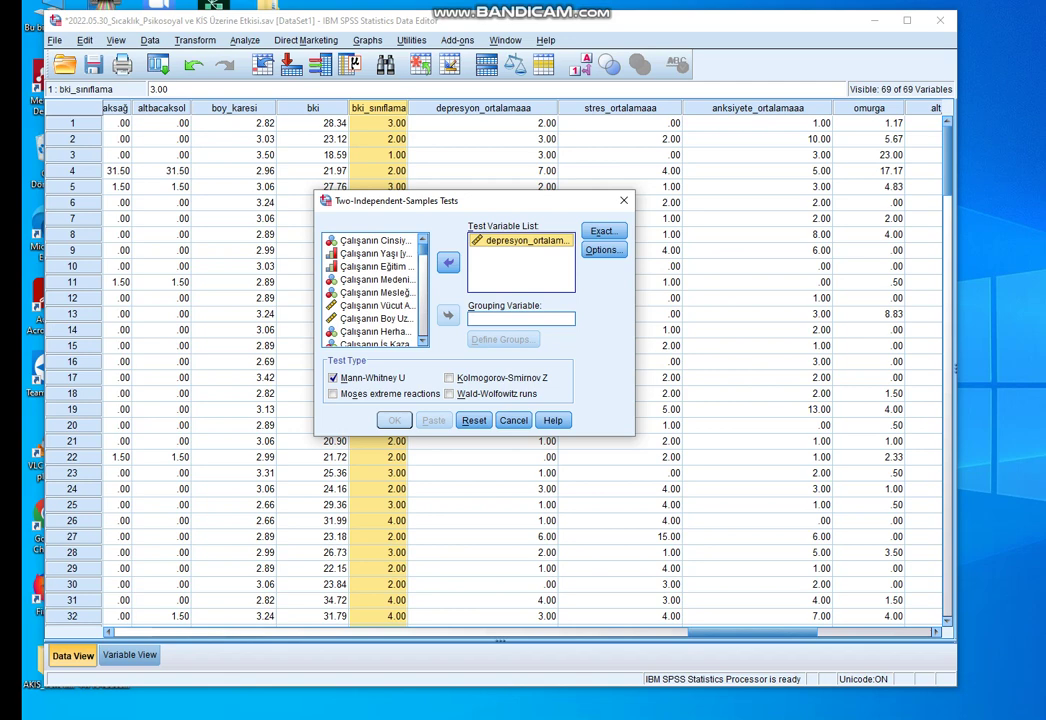
pyautogui.click(375, 241)
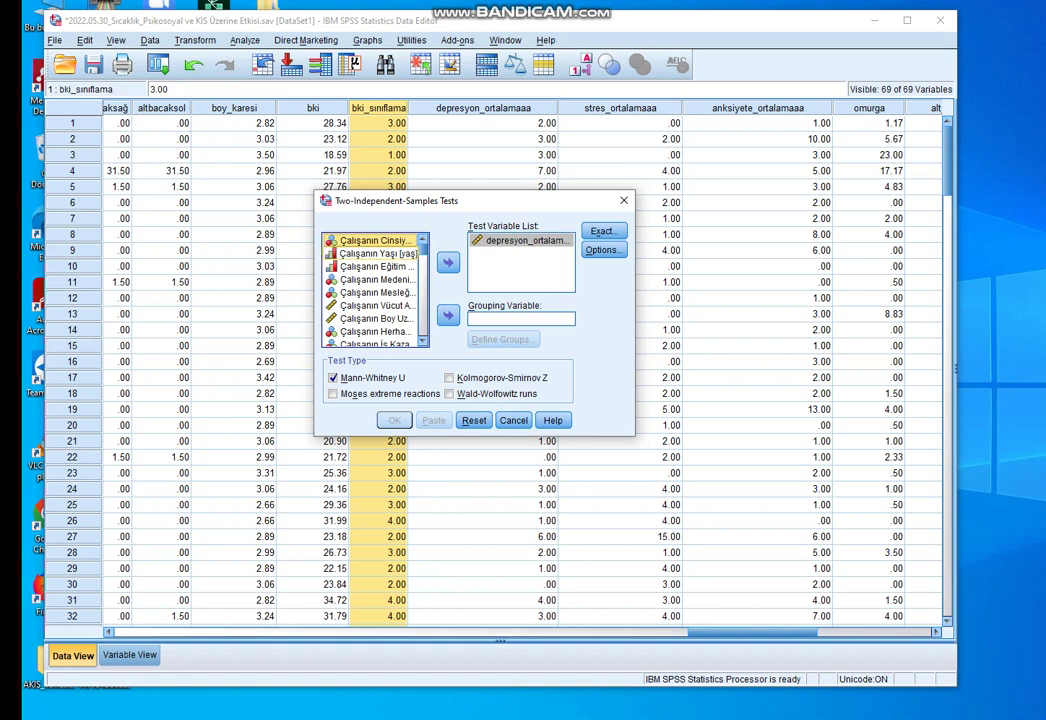
pyautogui.click(375, 254)
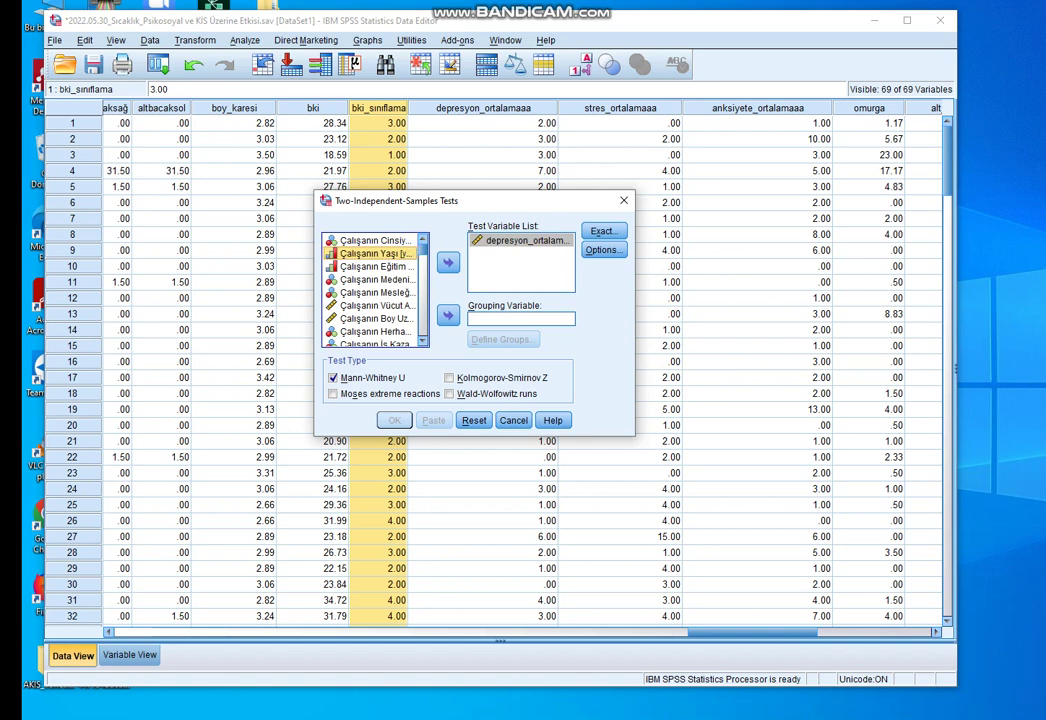
pyautogui.scroll(-4, 372, 290)
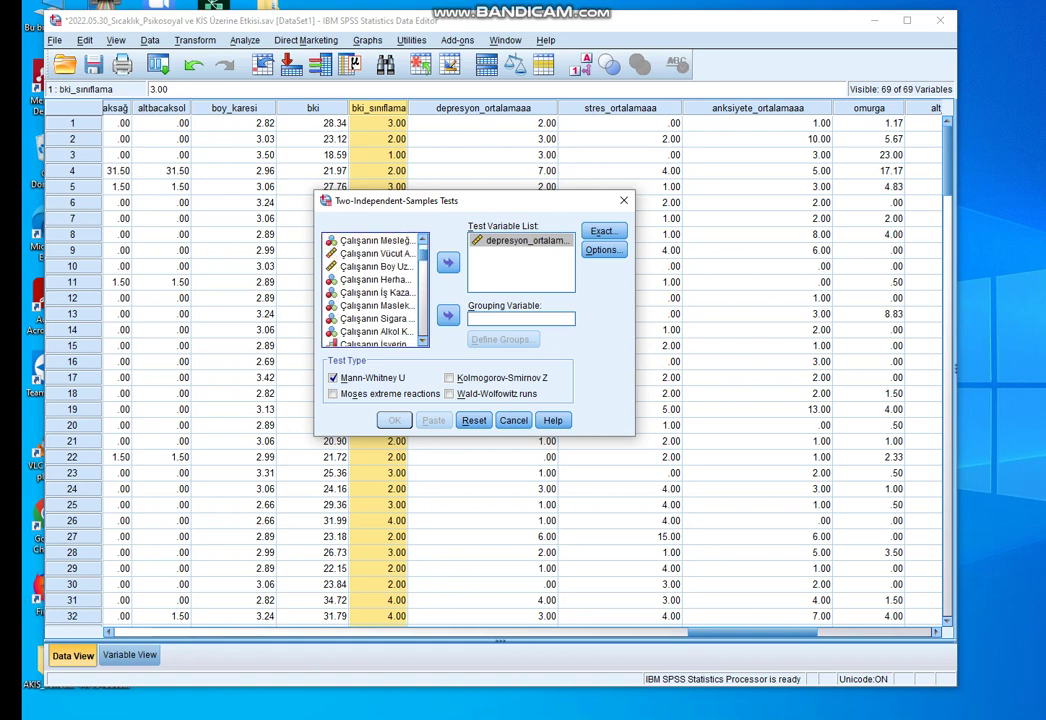
pyautogui.click(376, 293)
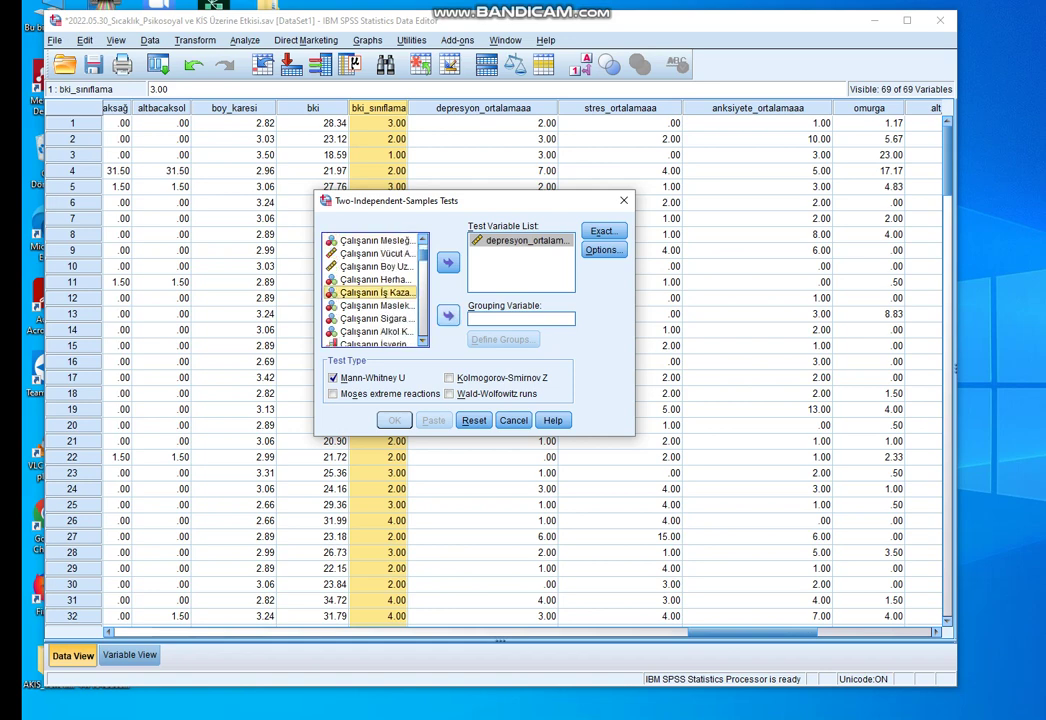
pyautogui.click(448, 316)
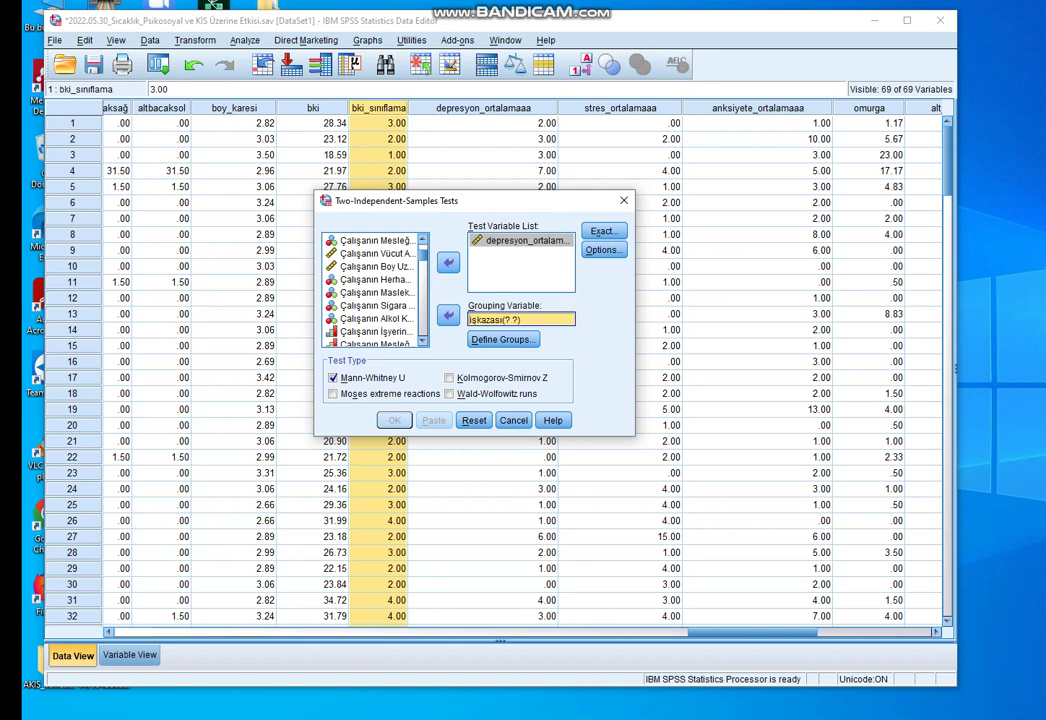
# - Define the grouping variable's groups as 1 and 2, and run the Mann-Whitney U test
pyautogui.click(503, 340)
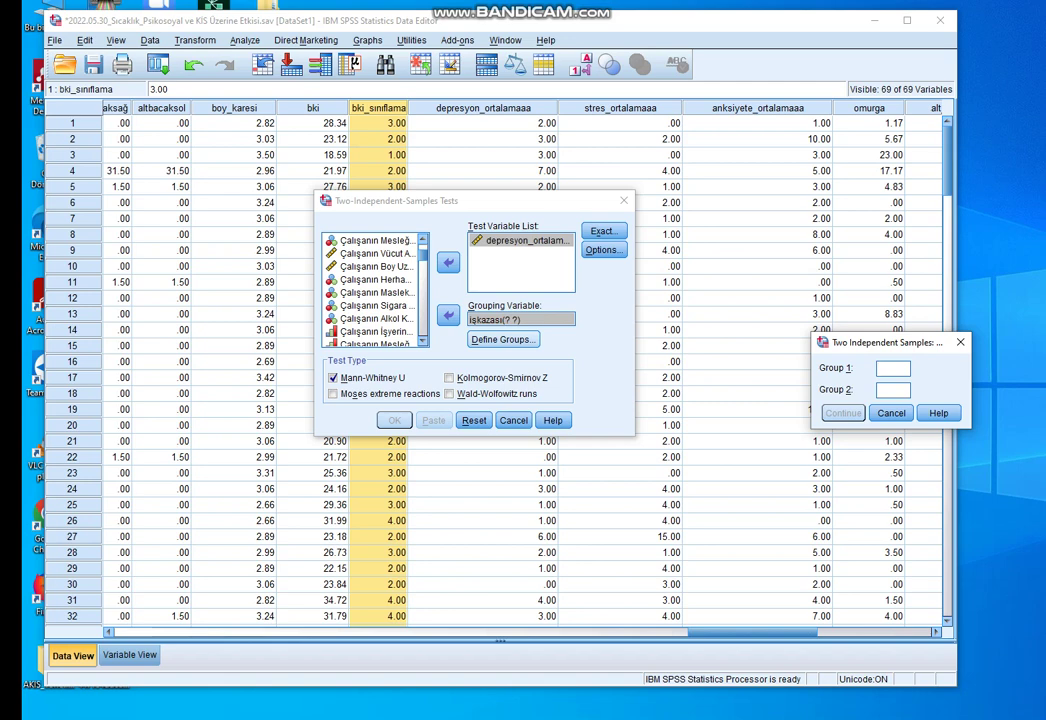
pyautogui.write('1')
pyautogui.press('Tab')
pyautogui.write('2')
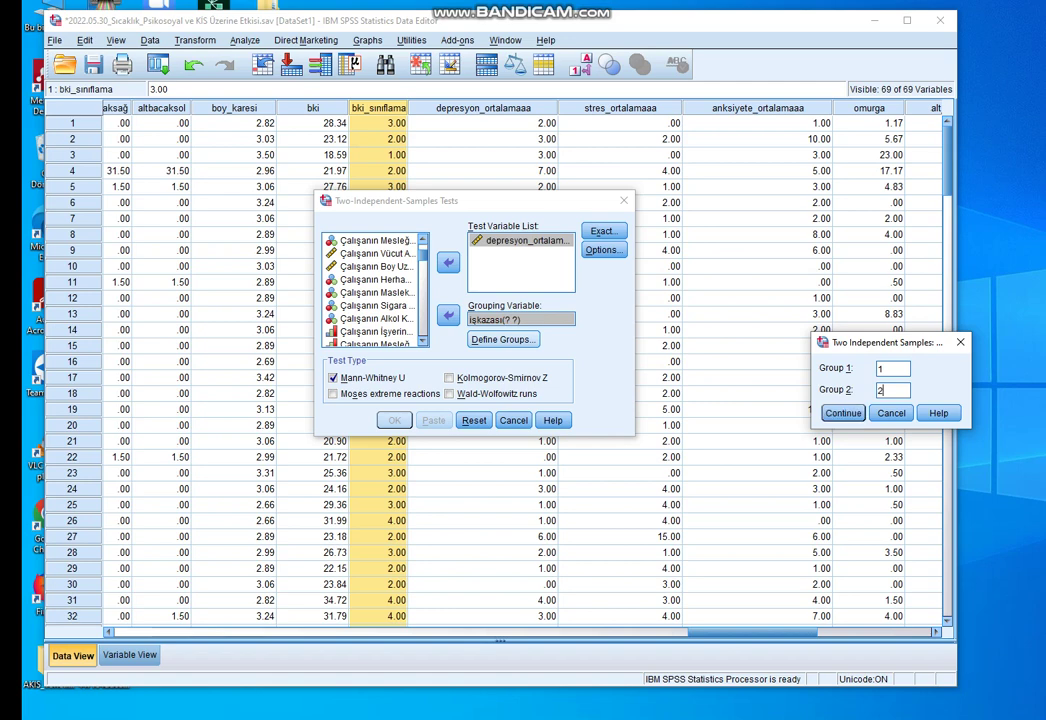
pyautogui.moveTo(881, 342); pyautogui.dragTo(555, 334)
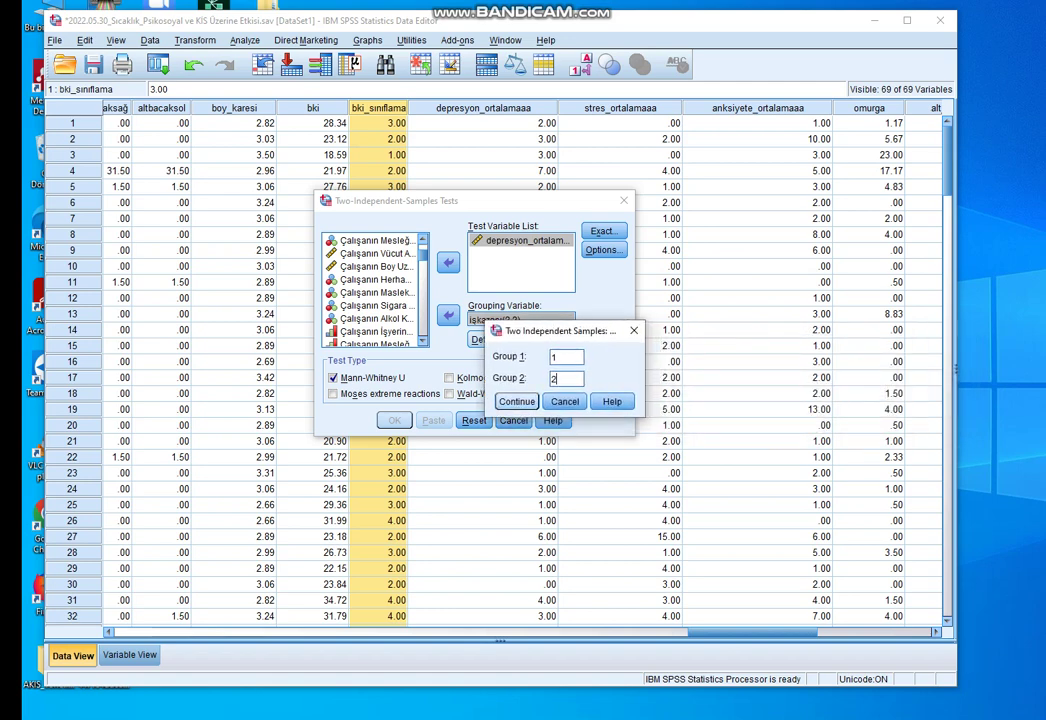
pyautogui.click(516, 401)
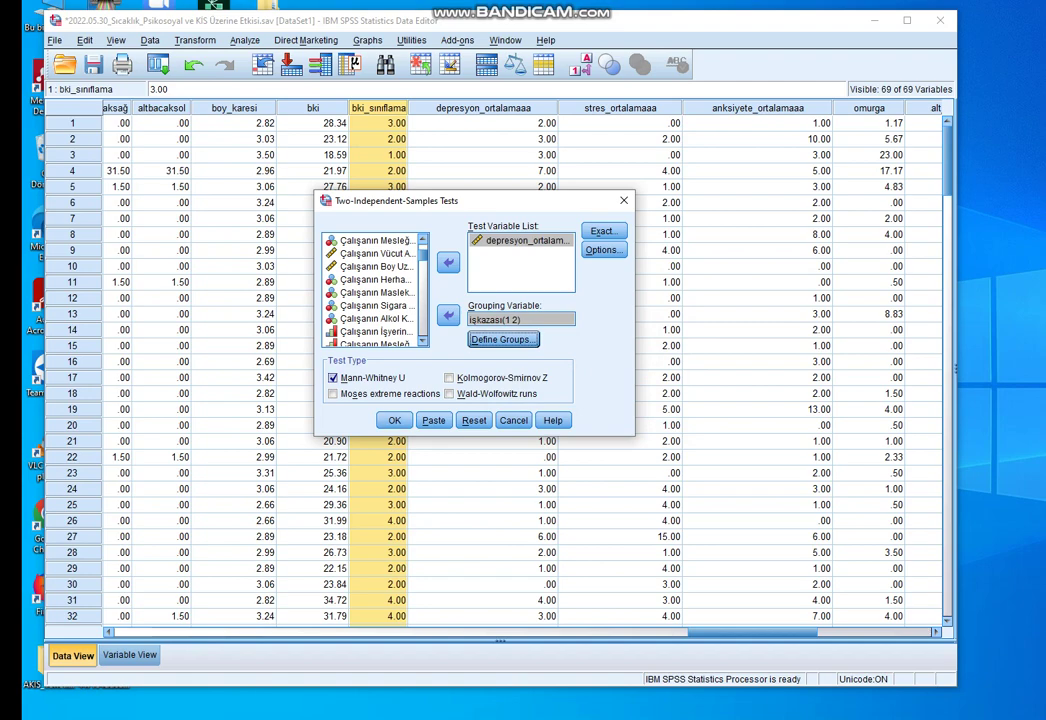
pyautogui.press('Return')
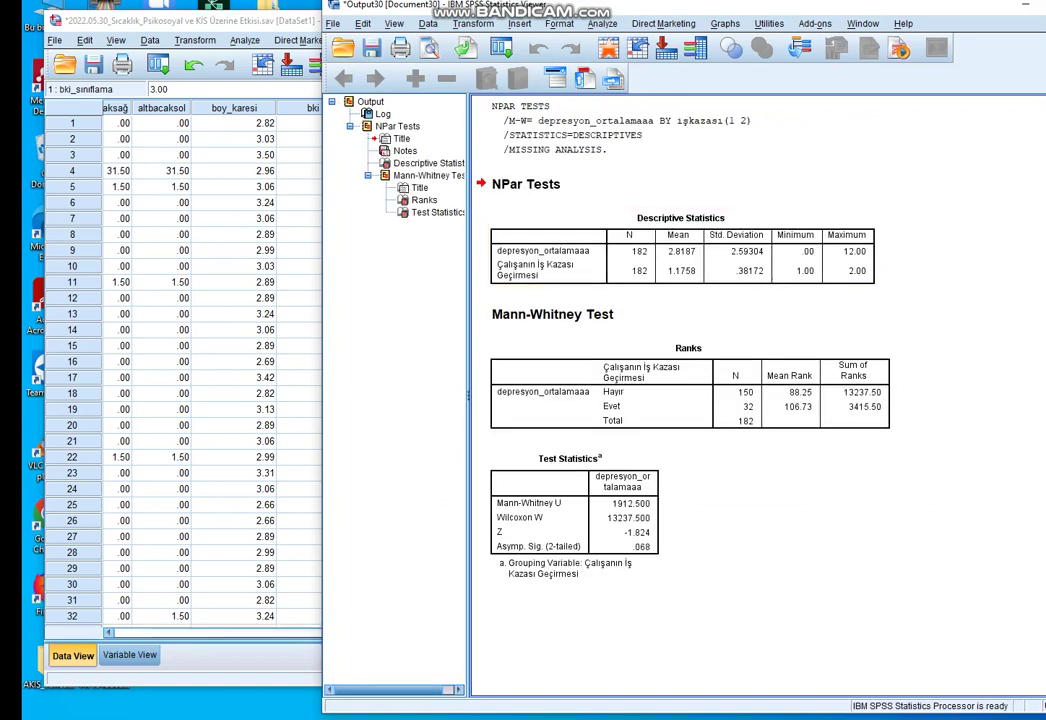
# - Move the output viewer window fully into view and widen it
pyautogui.moveTo(752, 10); pyautogui.dragTo(591, 20)
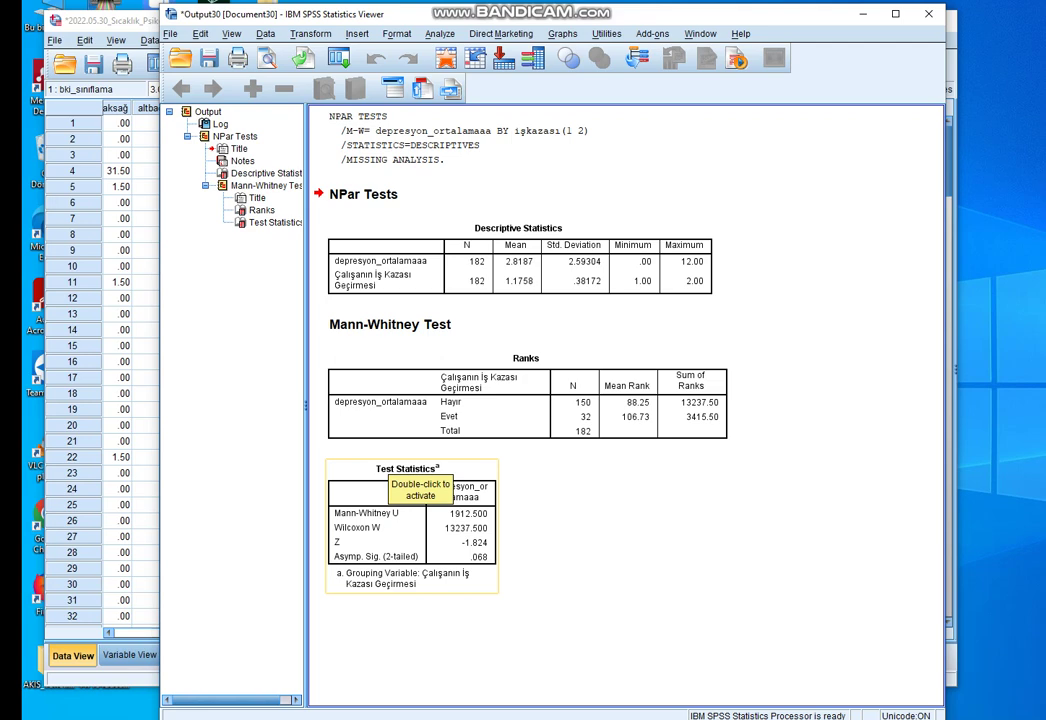
pyautogui.press('Escape')
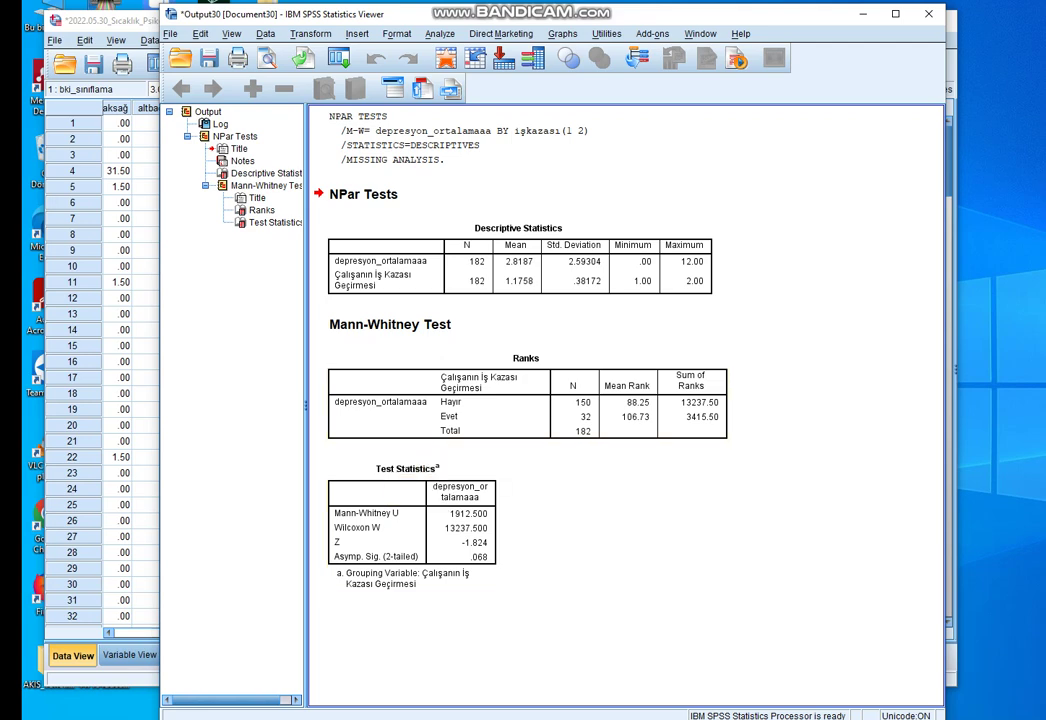
pyautogui.moveTo(160, 263); pyautogui.dragTo(75, 257)
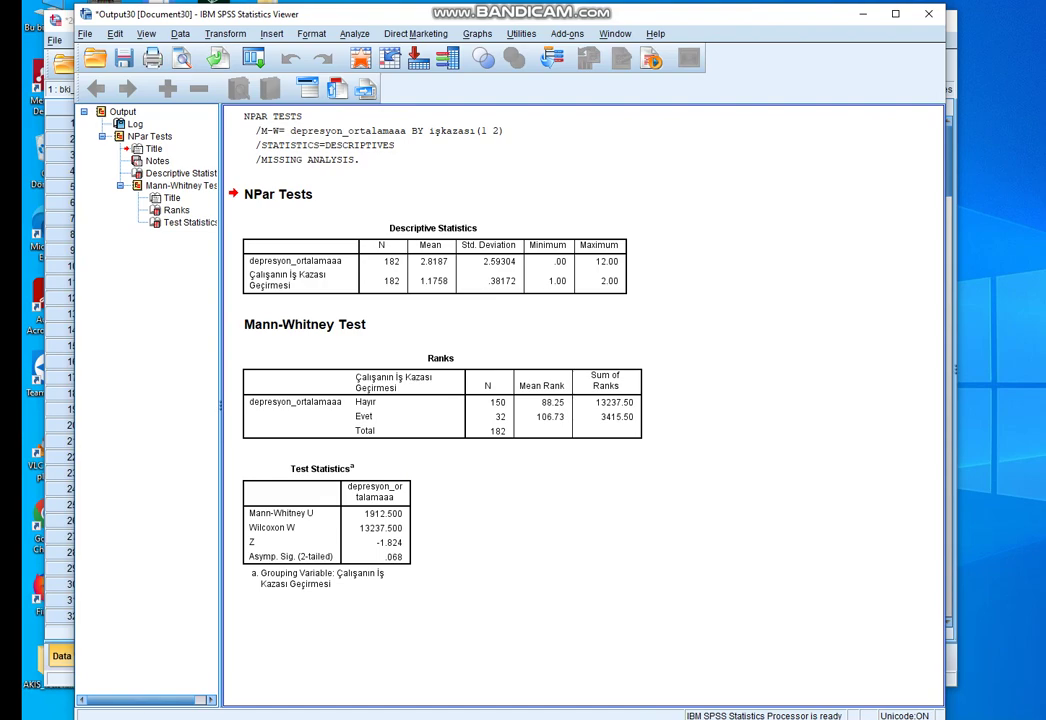
# - Switch to the Word document with Tablo 3 and examine the Depresyon rows for İş kazası, including their n values
pyautogui.click(642, 718)
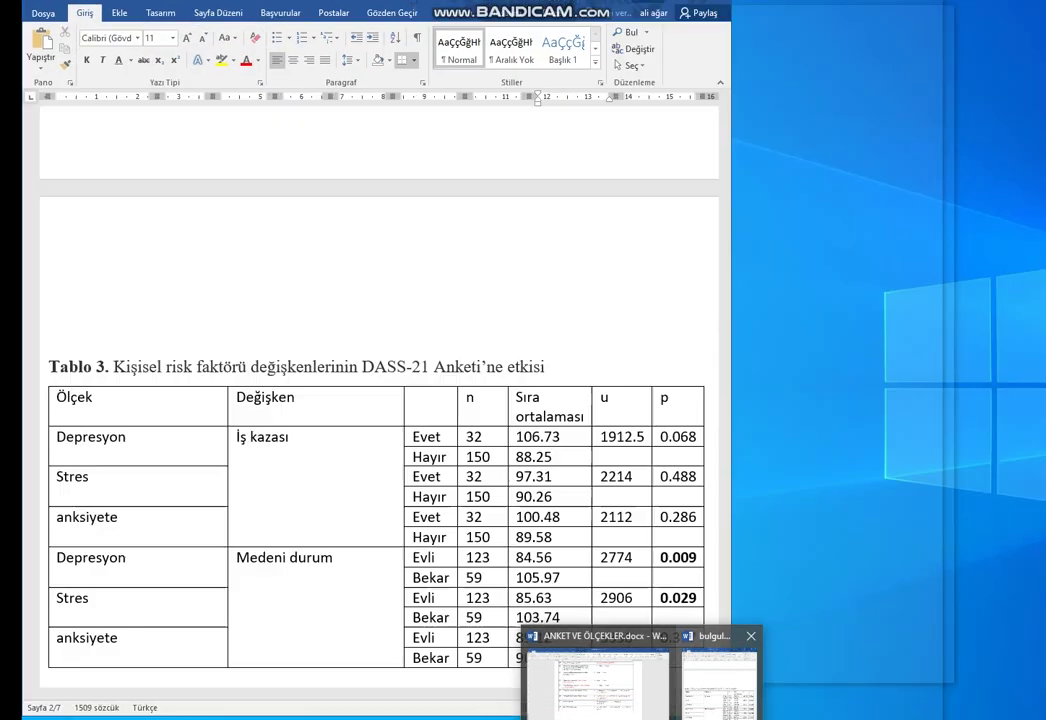
pyautogui.click(719, 685)
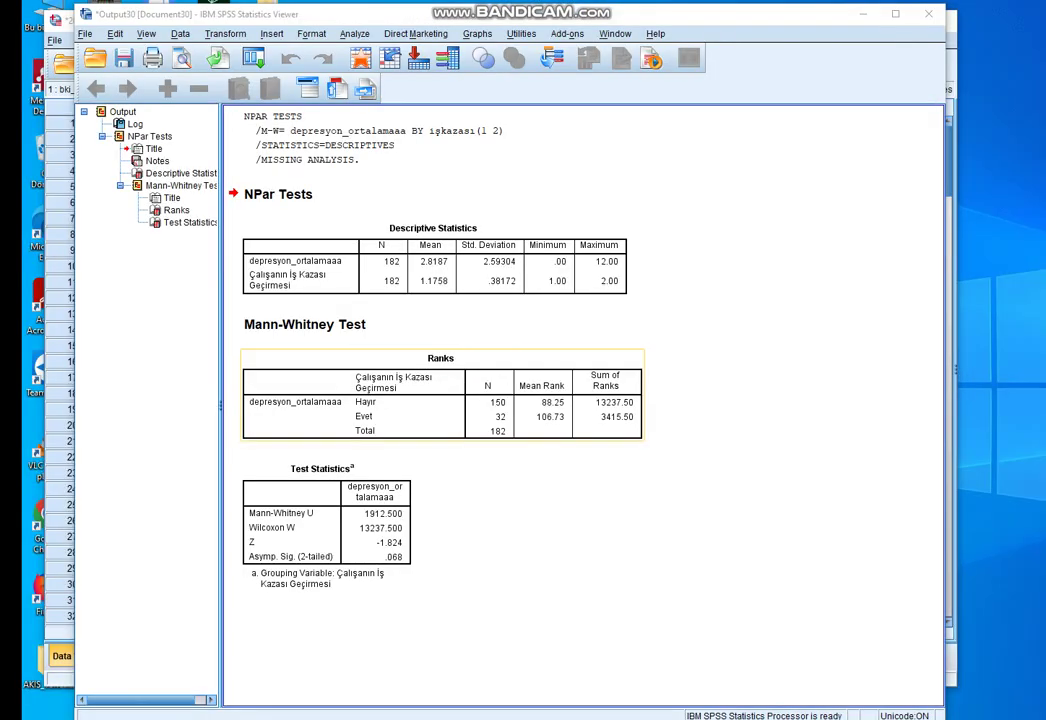
pyautogui.scroll(-3, 378, 400)
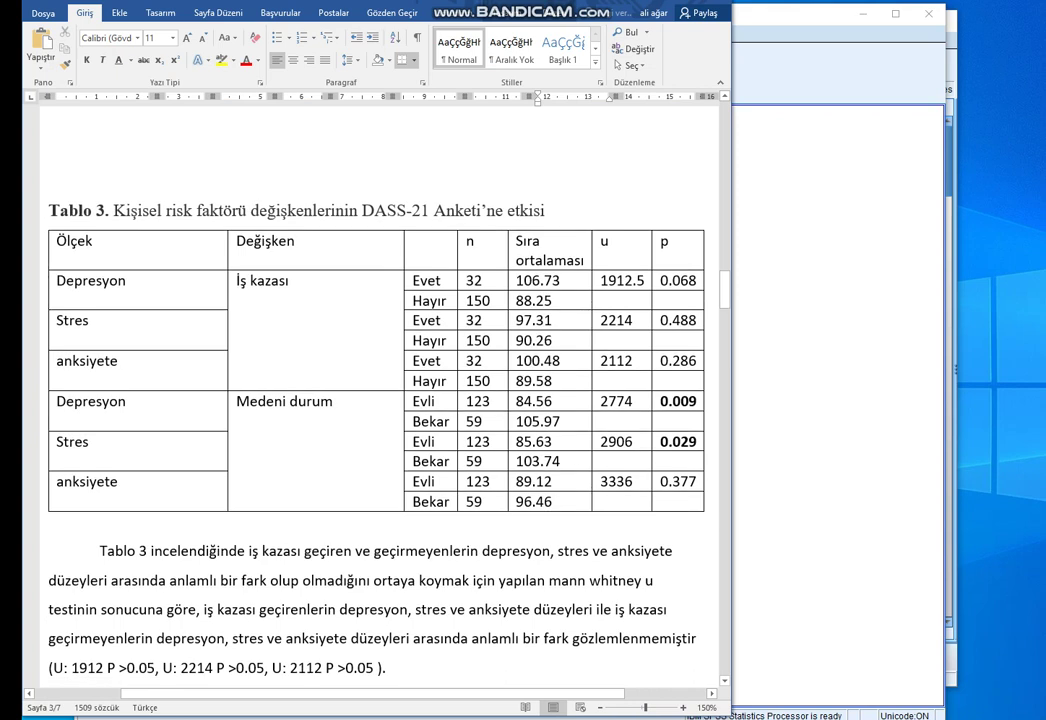
pyautogui.click(118, 281)
pyautogui.click(290, 281)
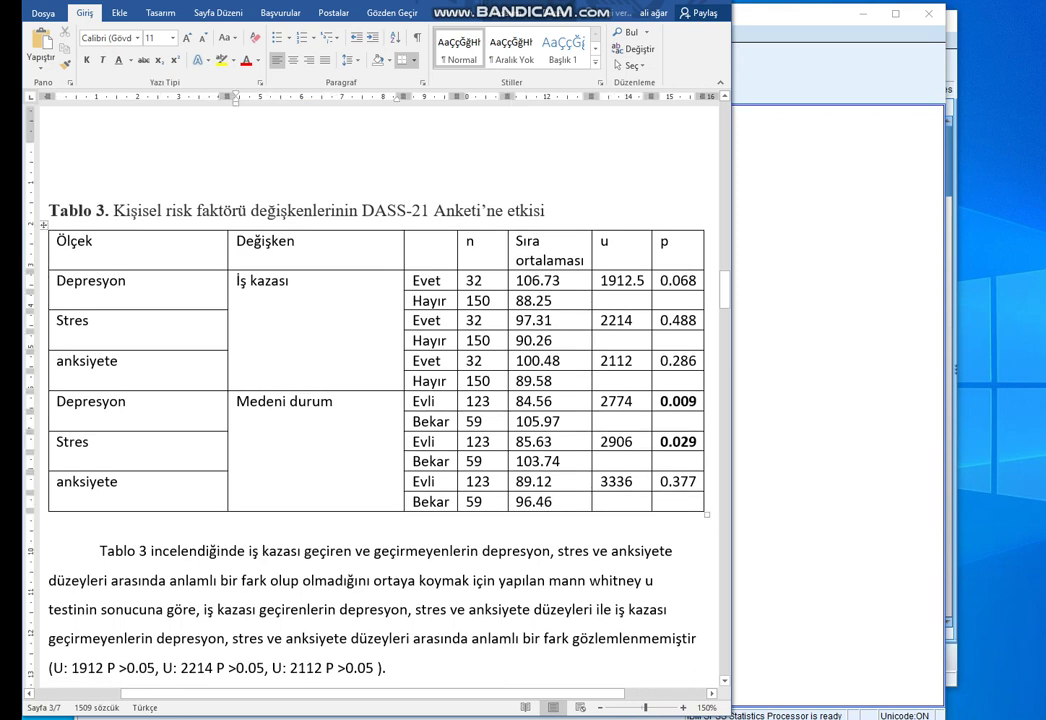
pyautogui.click(442, 281)
pyautogui.click(482, 281)
pyautogui.click(491, 301)
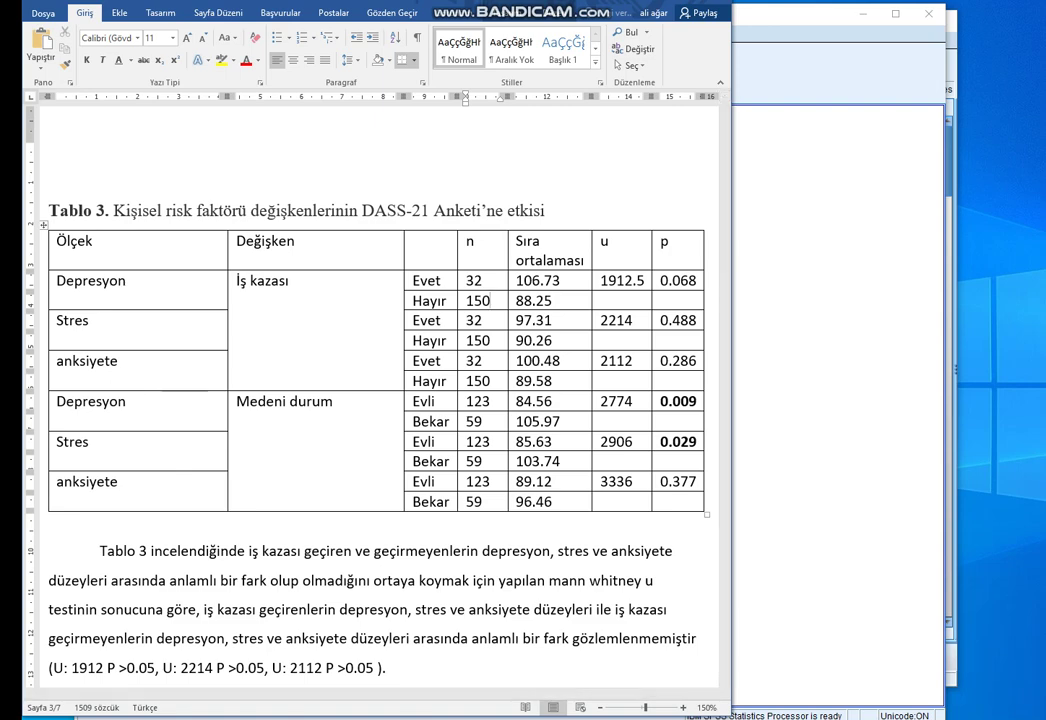
# - Compare the Ranks table in the SPSS output with the Depresyon mean ranks (Sıra ortalaması) in Tablo 3 of the Word document
pyautogui.click(571, 719)
pyautogui.click(632, 680)
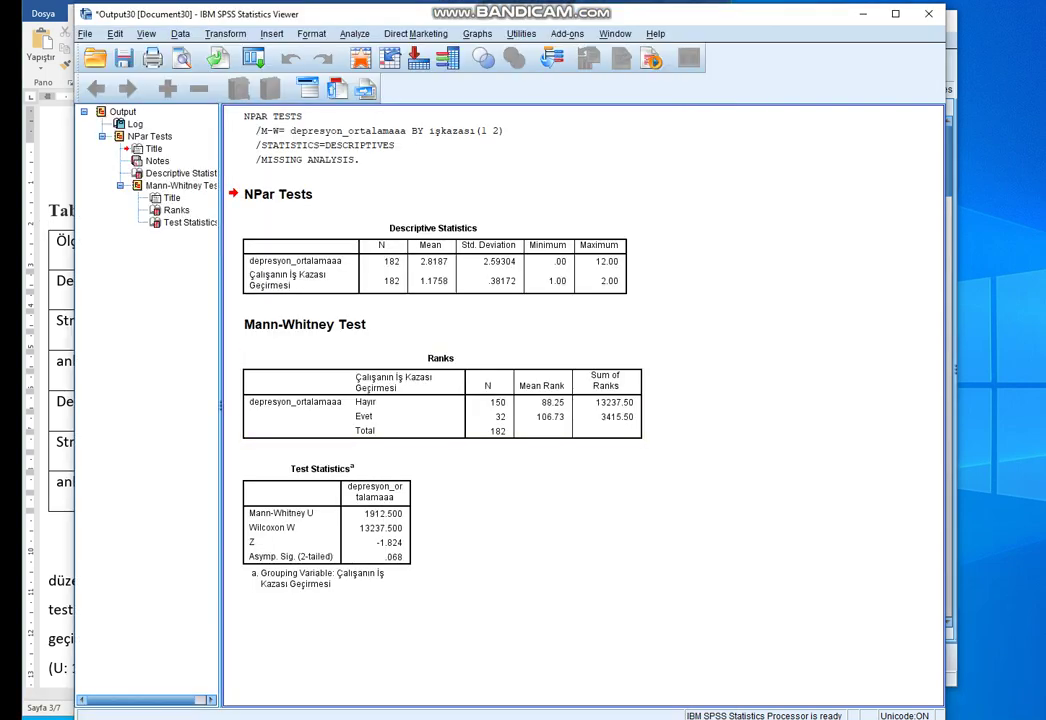
pyautogui.click(440, 395)
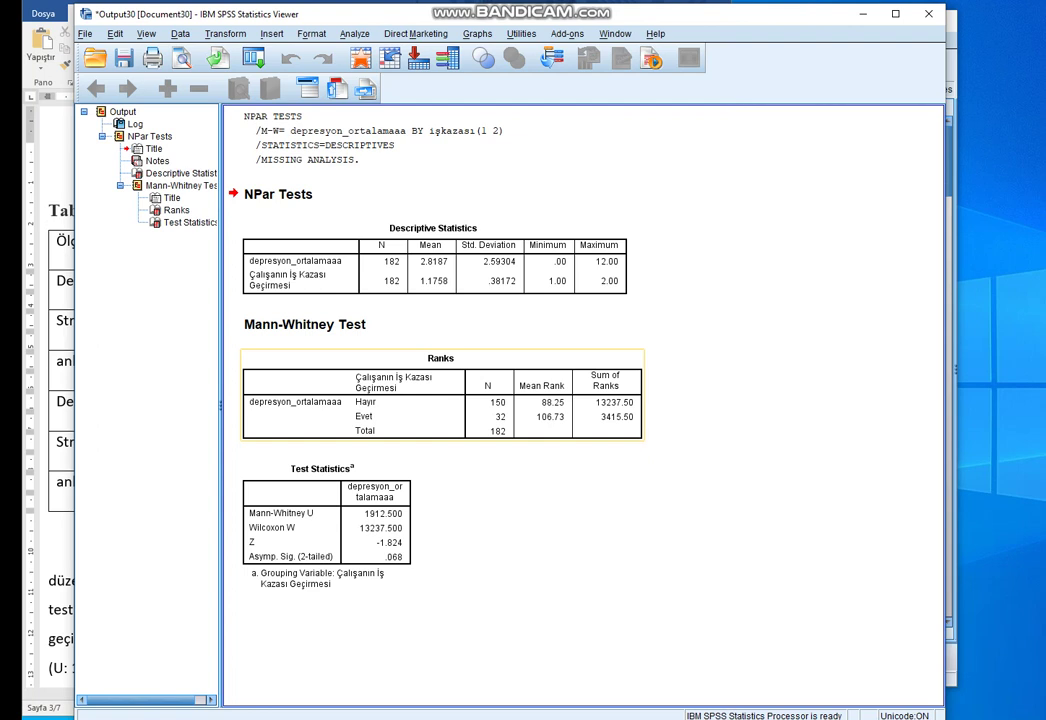
pyautogui.moveTo(650, 715)
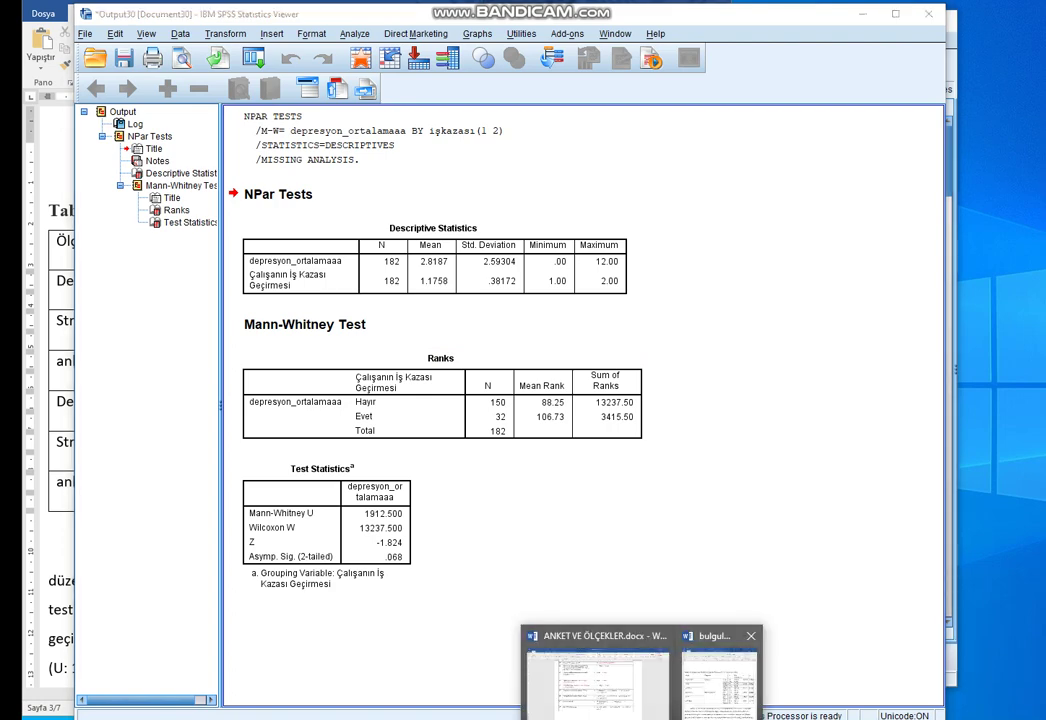
pyautogui.click(595, 677)
pyautogui.click(531, 301)
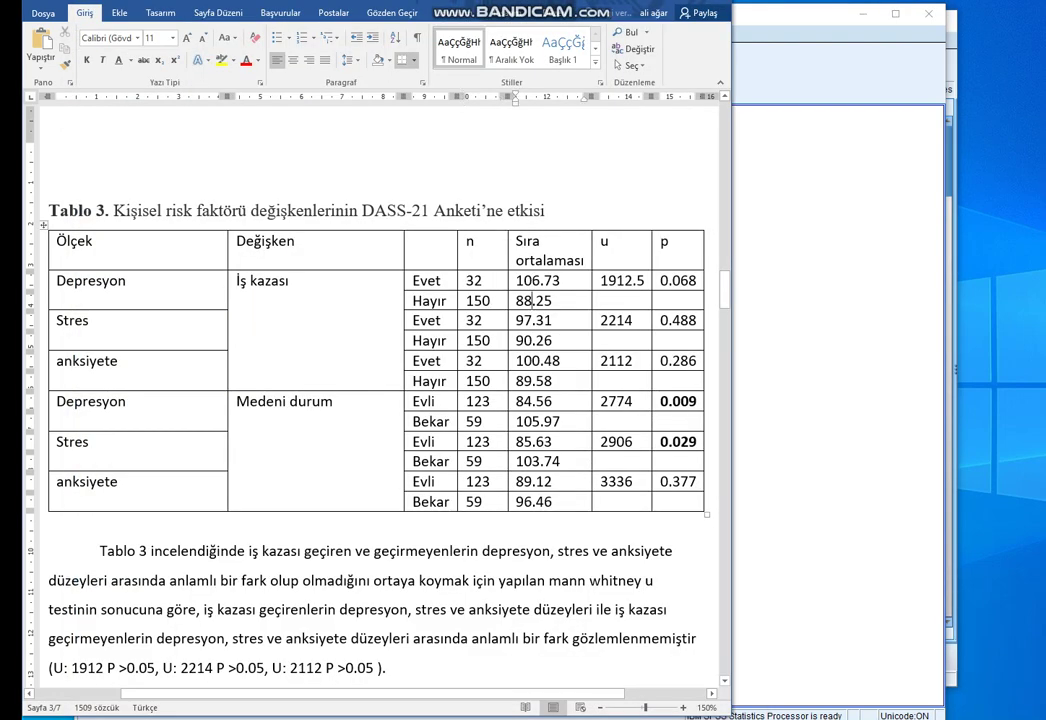
# - Examine the Depresyon mean rank, u and p values for İş kazası in Tablo 3 and the start of the paragraph below it
pyautogui.click(544, 281)
pyautogui.click(605, 241)
pyautogui.click(669, 241)
pyautogui.moveTo(558, 553); pyautogui.dragTo(673, 551)
pyautogui.click(512, 552)
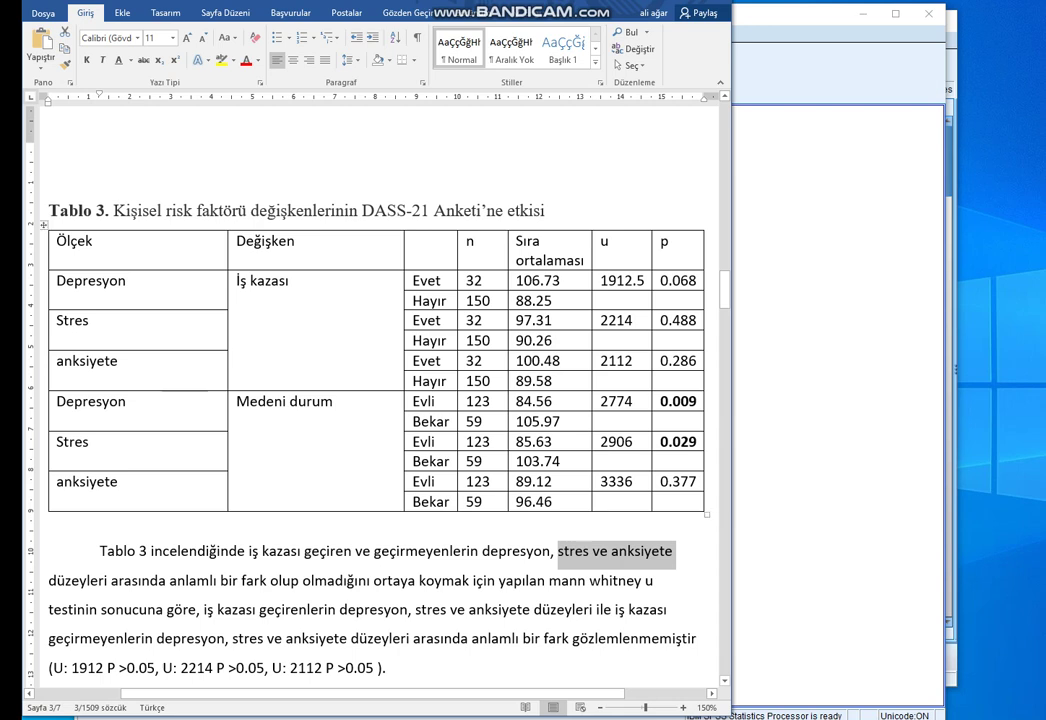
pyautogui.moveTo(660, 281); pyautogui.dragTo(697, 281)
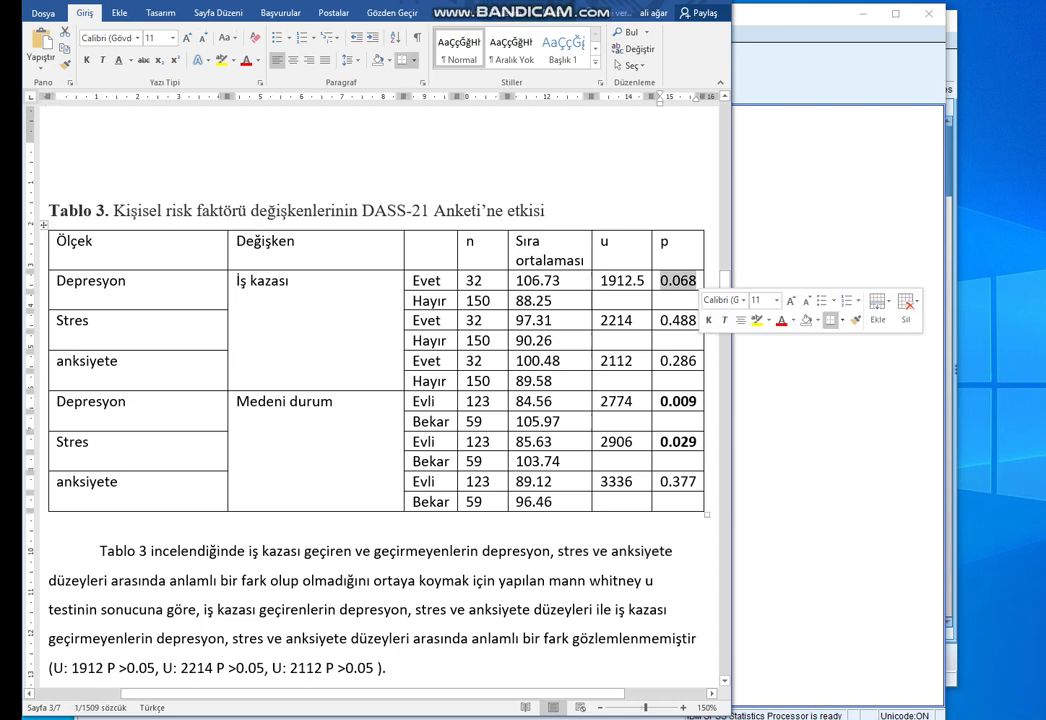
pyautogui.click(697, 281)
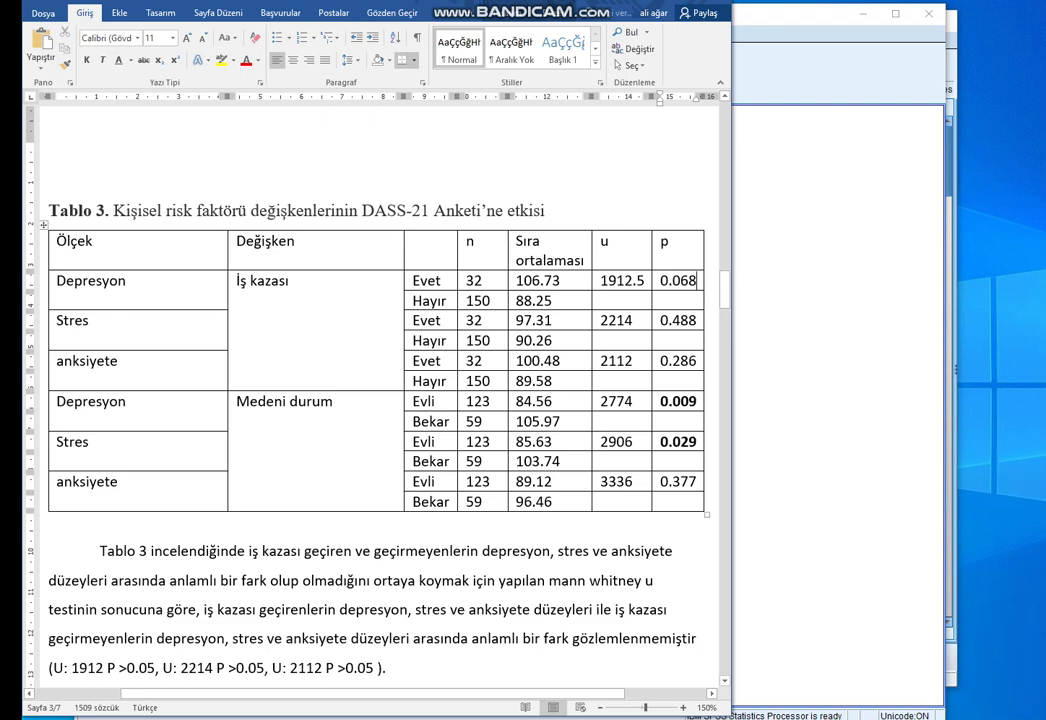
# - Examine how the first U and P result for İş kazası is reported in parentheses in the paragraph under Tablo 3
pyautogui.scroll(-2, 375, 400)
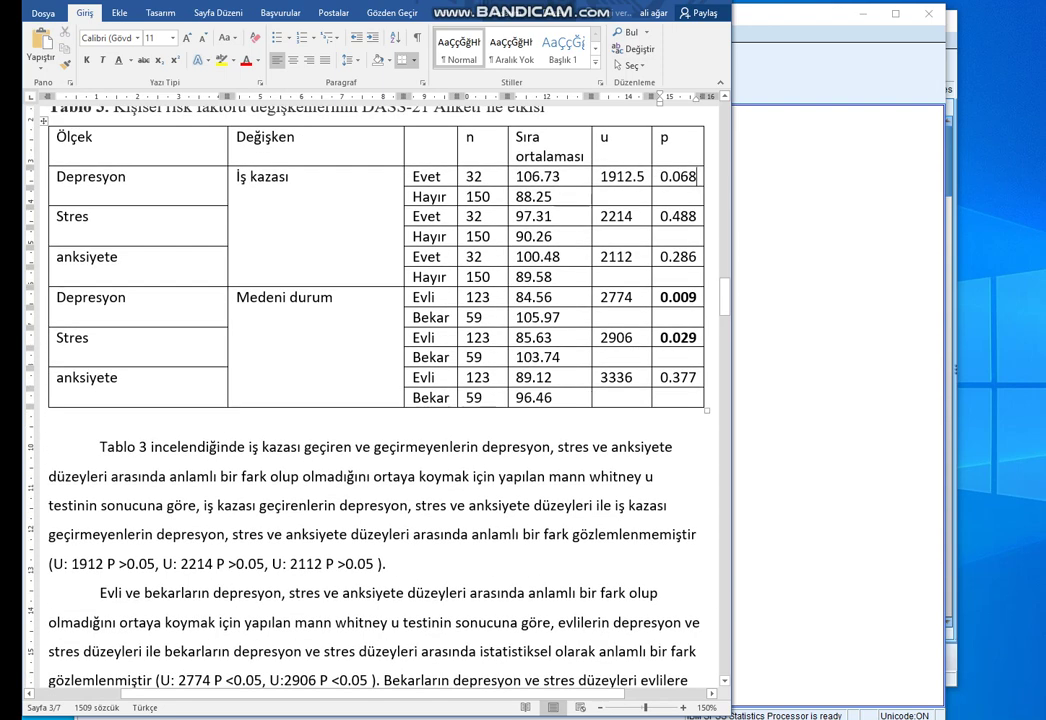
pyautogui.moveTo(50, 563); pyautogui.dragTo(156, 563)
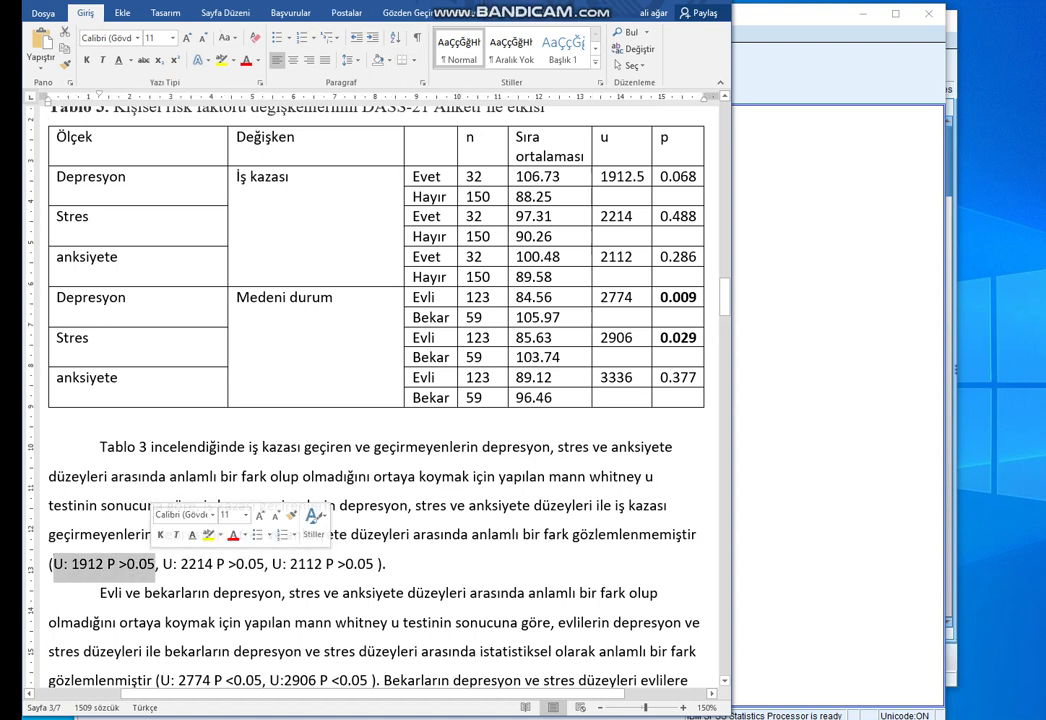
pyautogui.click(161, 564)
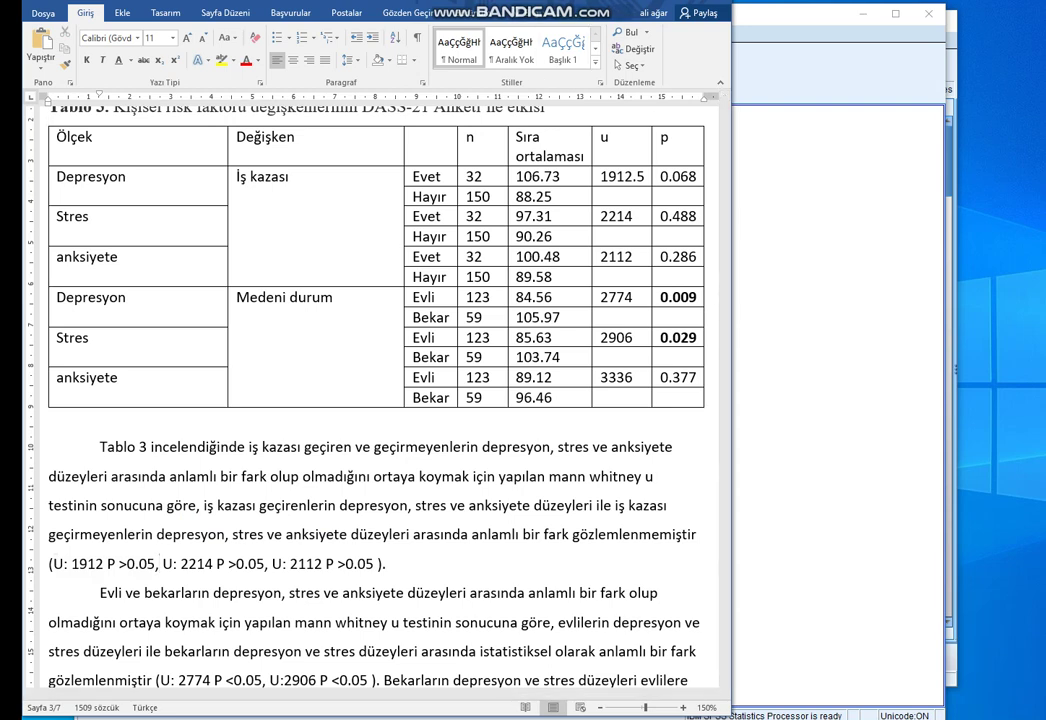
# - Switch to the SPSS Data Editor and view the value labels of the yaş variable in its variable definitions
pyautogui.hotkey('alt', 'Tab')
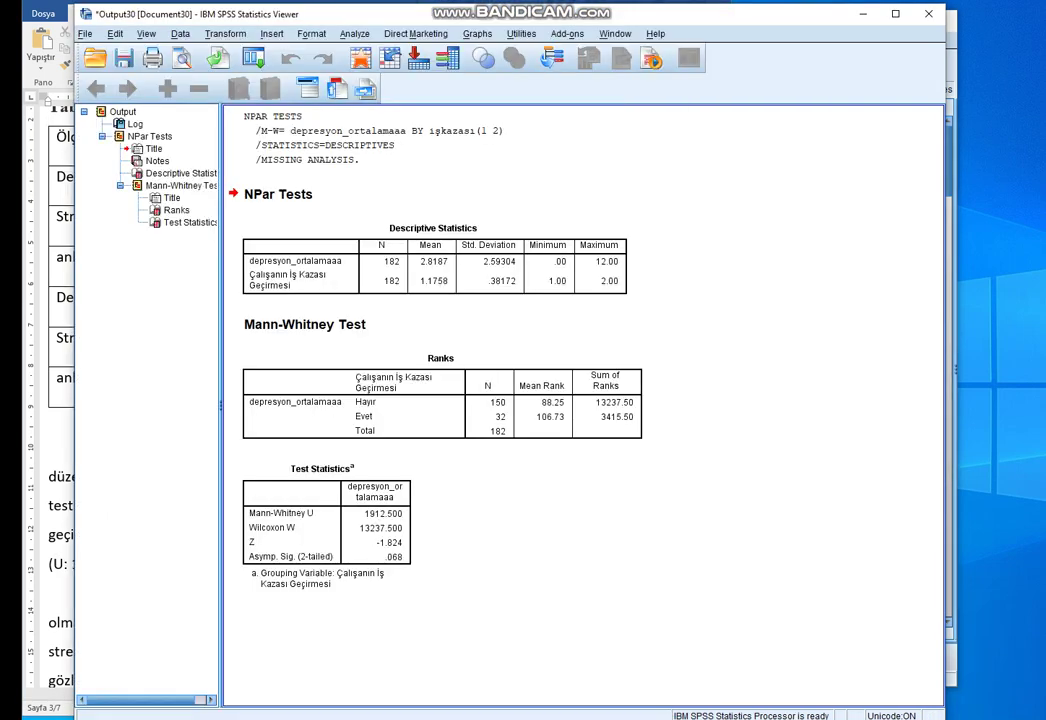
pyautogui.hotkey('alt', 'Tab')
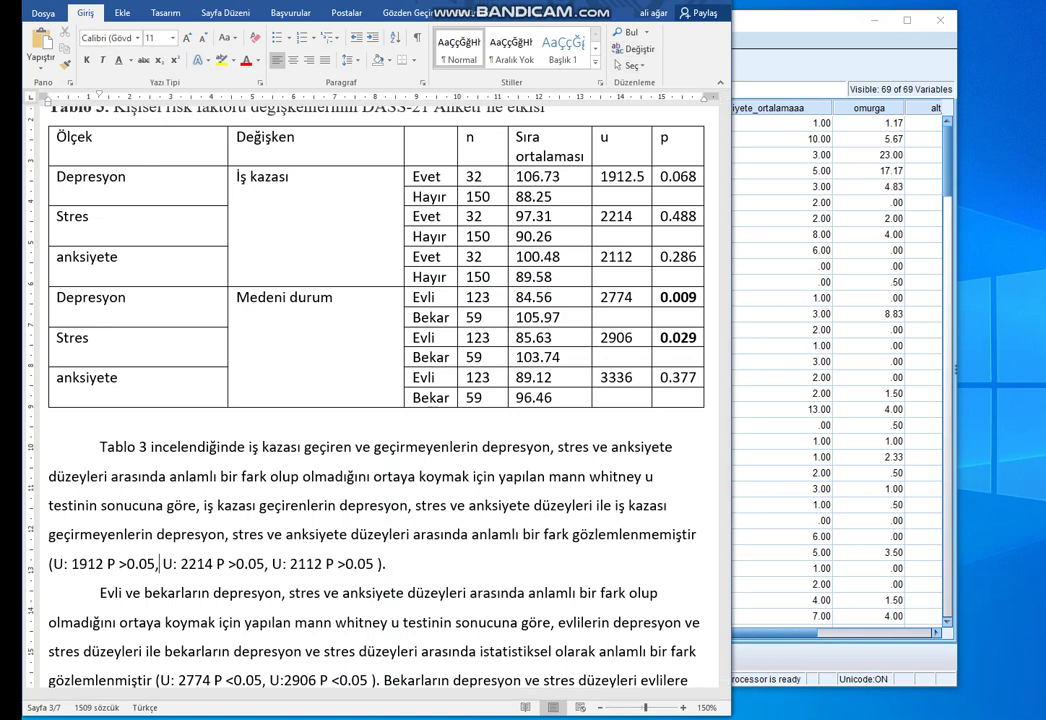
pyautogui.hotkey('alt', 'Tab')
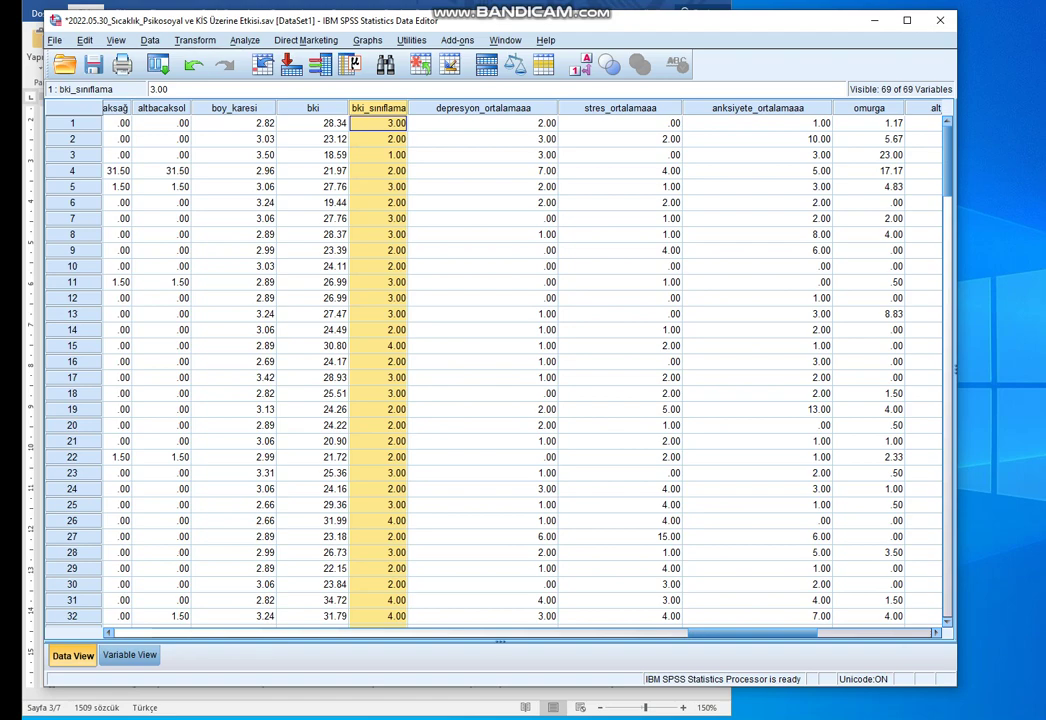
pyautogui.click(130, 655)
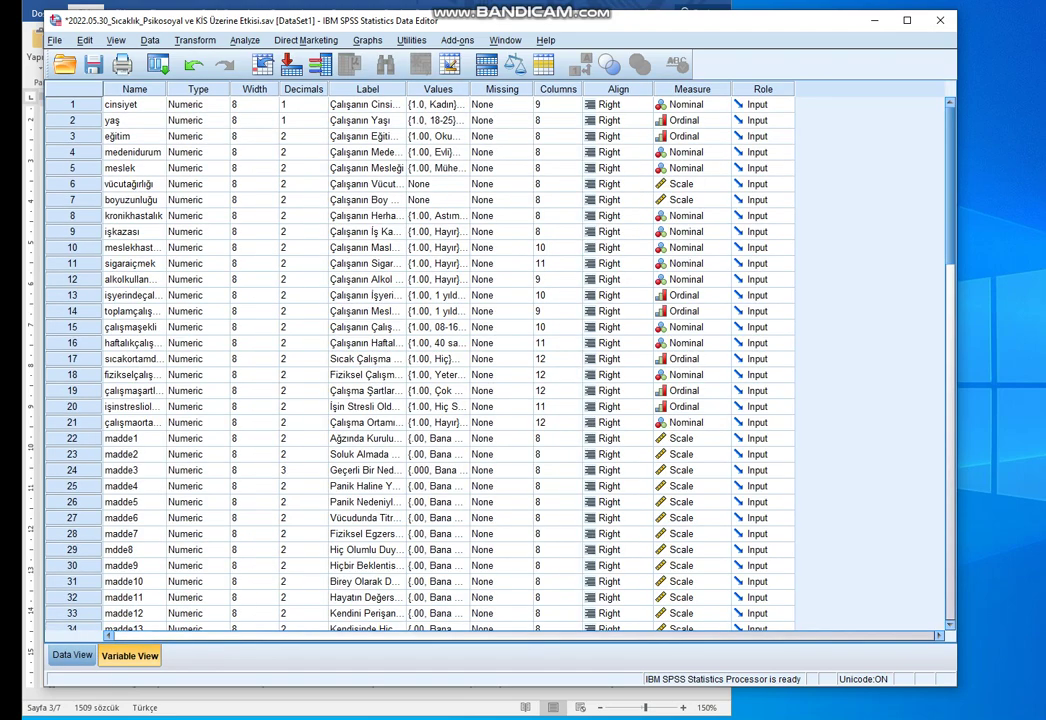
pyautogui.click(134, 120)
pyautogui.click(440, 120)
pyautogui.click(460, 120)
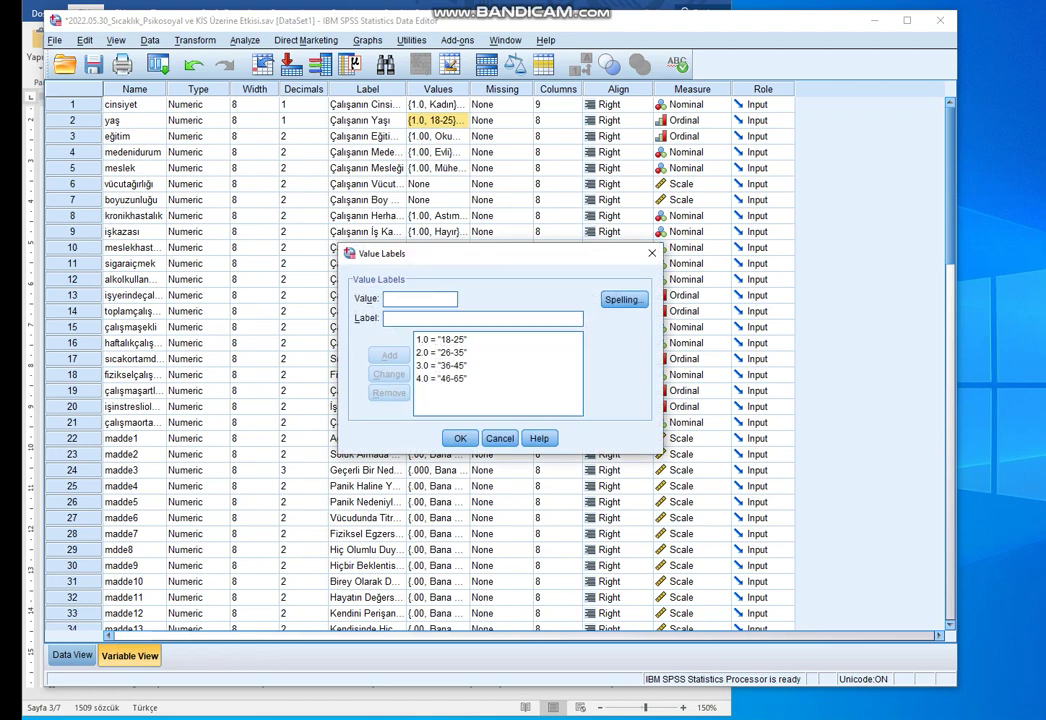
pyautogui.click(498, 438)
# - View the value labels defined for the eğitim variable
pyautogui.click(438, 136)
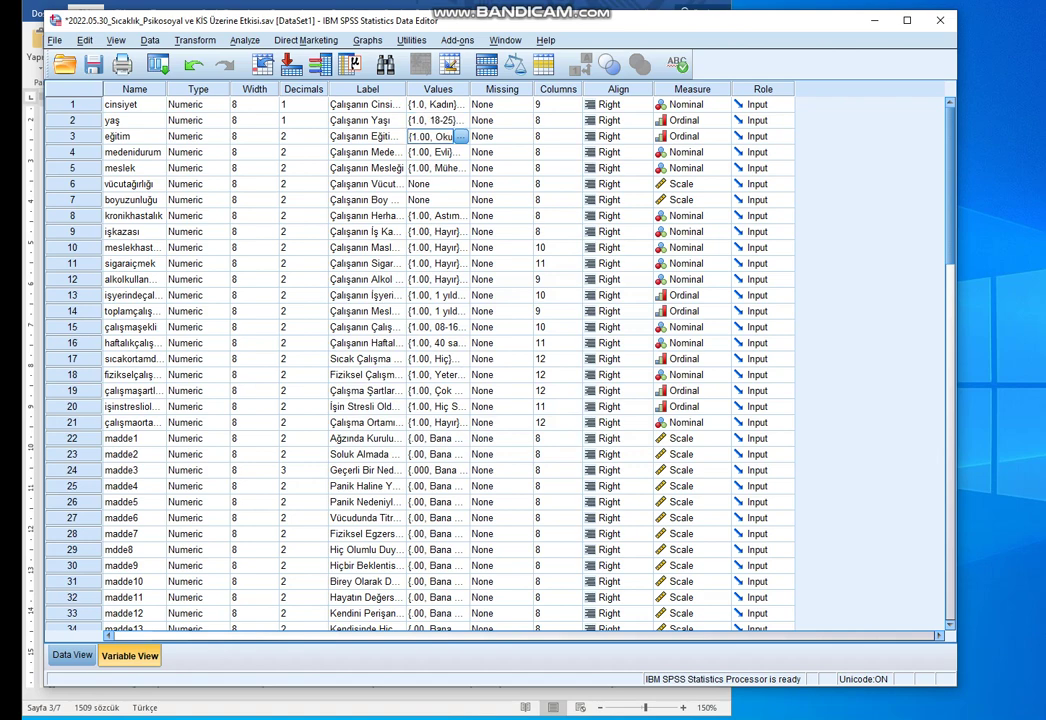
pyautogui.click(460, 136)
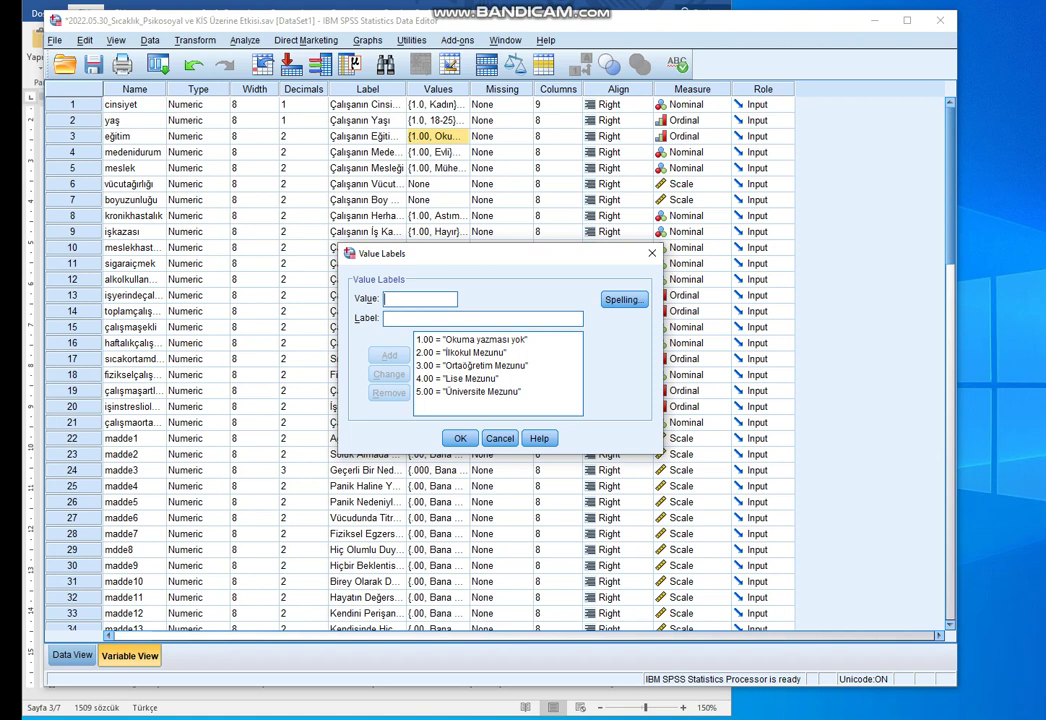
pyautogui.click(499, 438)
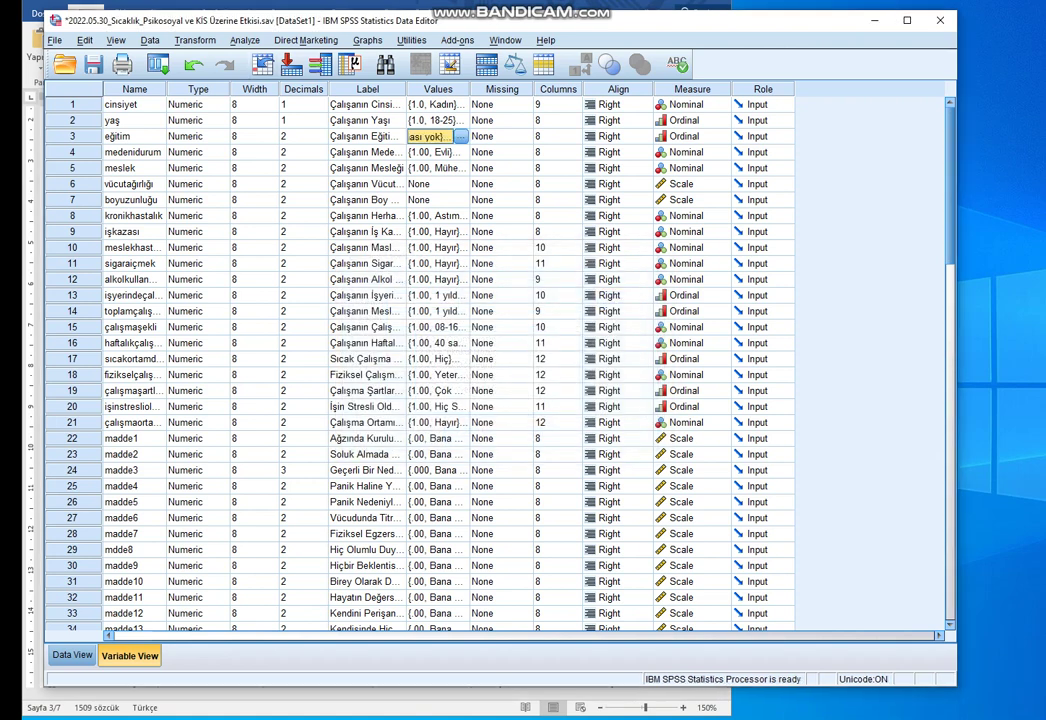
# - Open the legacy K Independent Samples nonparametric test and clear its previous test variables and meslek grouping variable
pyautogui.click(245, 41)
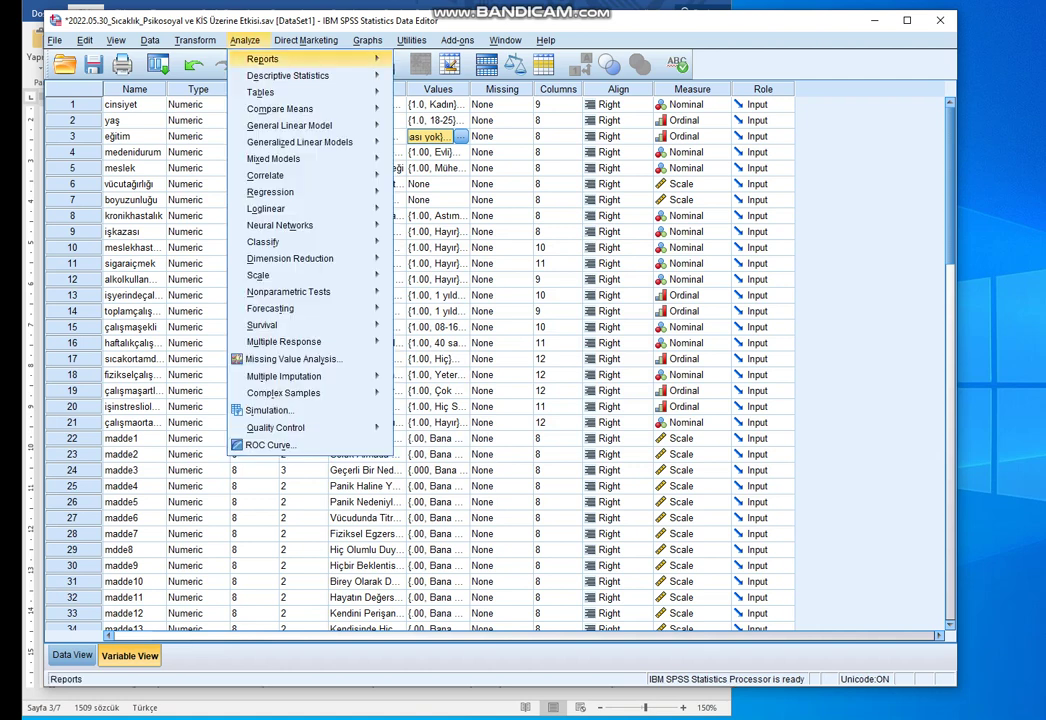
pyautogui.moveTo(281, 225)
pyautogui.moveTo(289, 291)
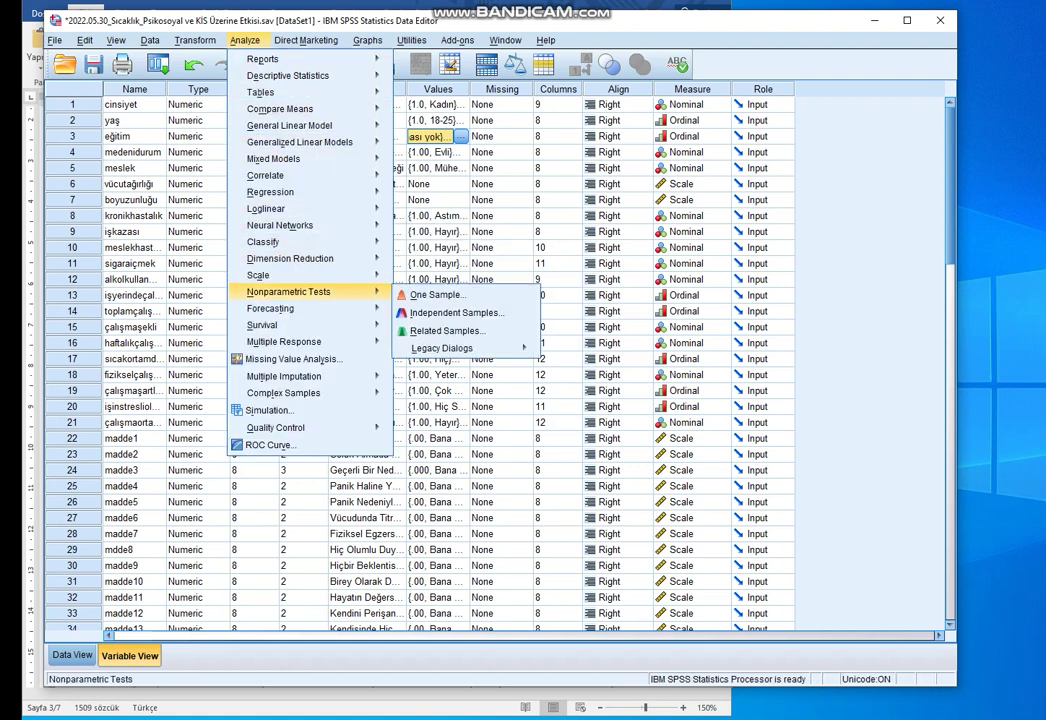
pyautogui.moveTo(442, 348)
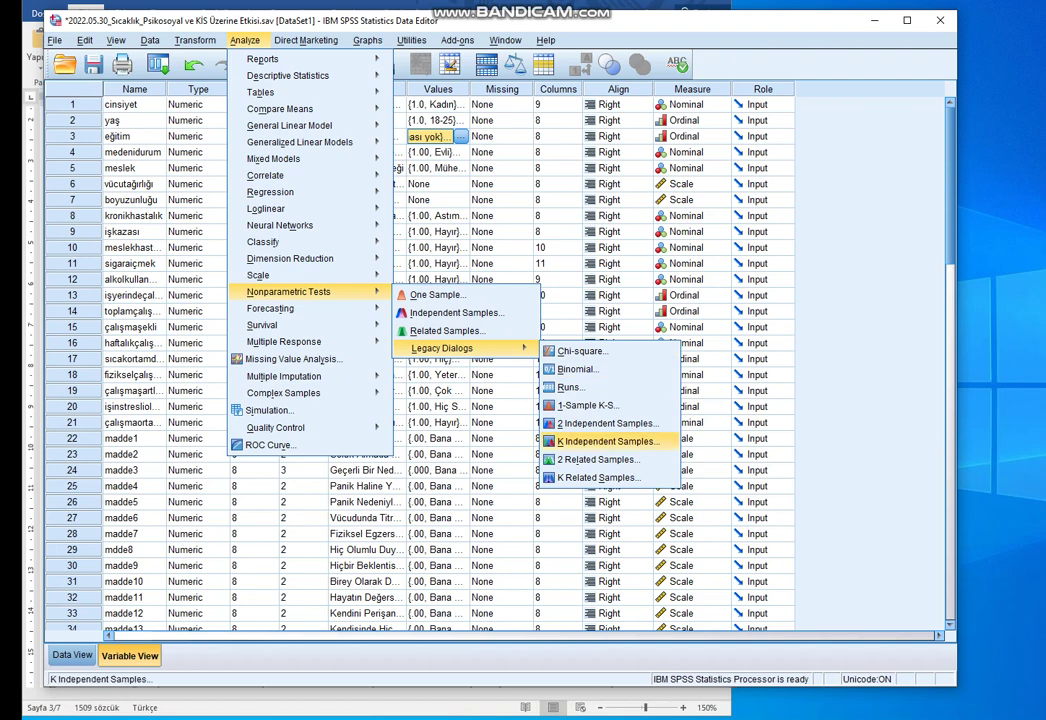
pyautogui.click(605, 441)
pyautogui.click(755, 303)
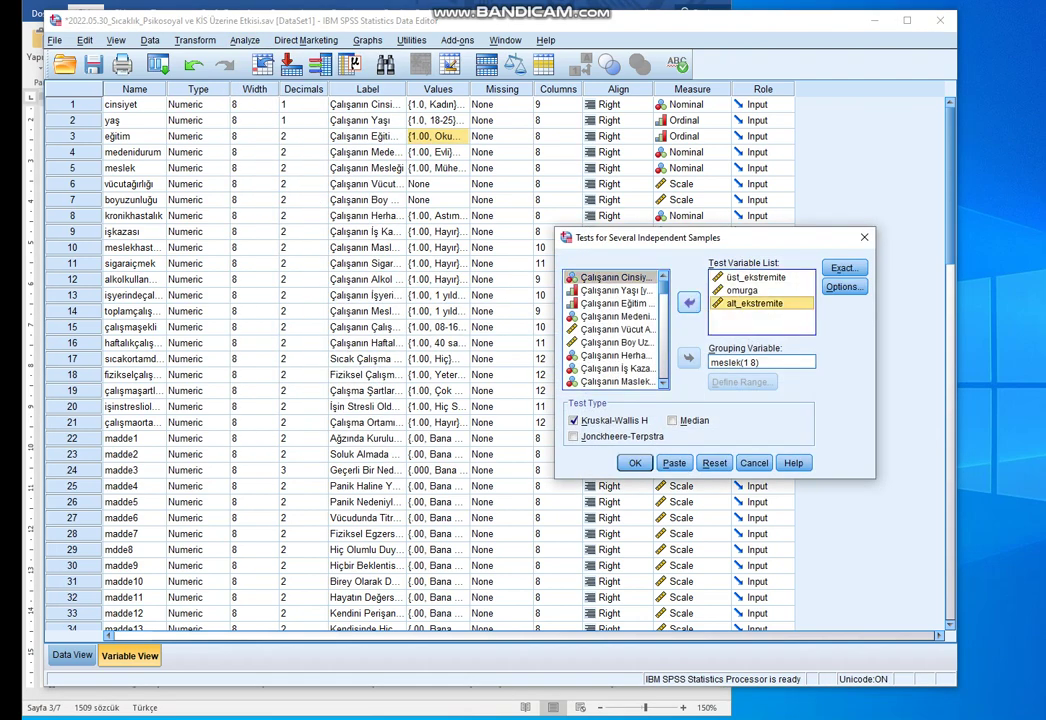
pyautogui.click(689, 302)
pyautogui.click(743, 290)
pyautogui.click(688, 302)
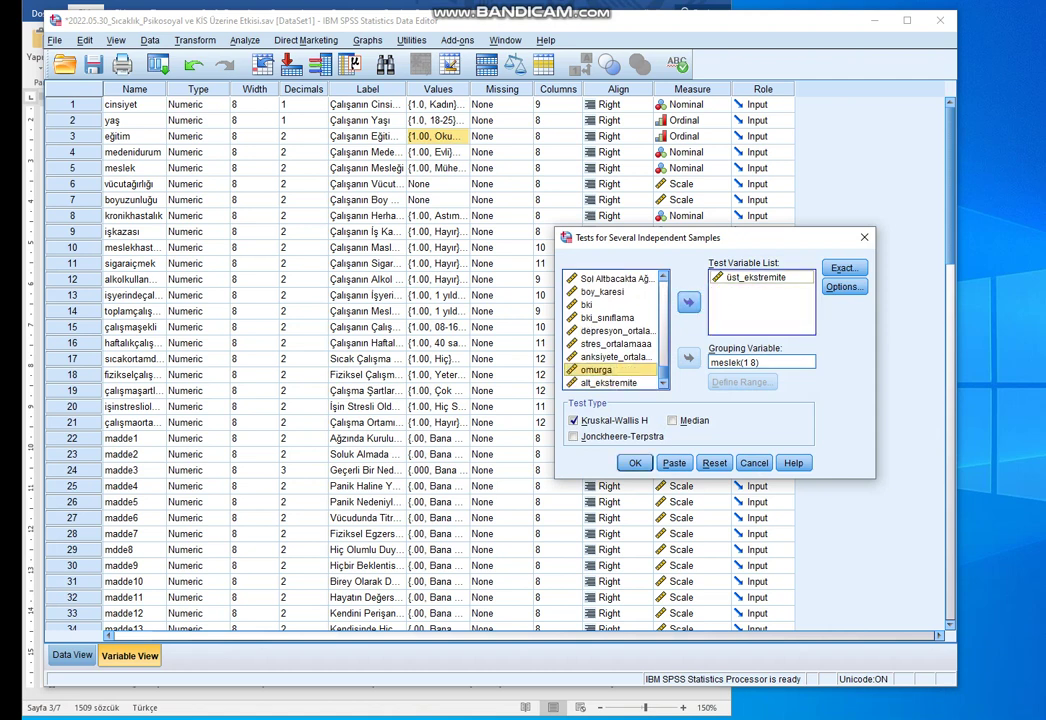
pyautogui.click(755, 277)
pyautogui.click(688, 302)
pyautogui.click(688, 357)
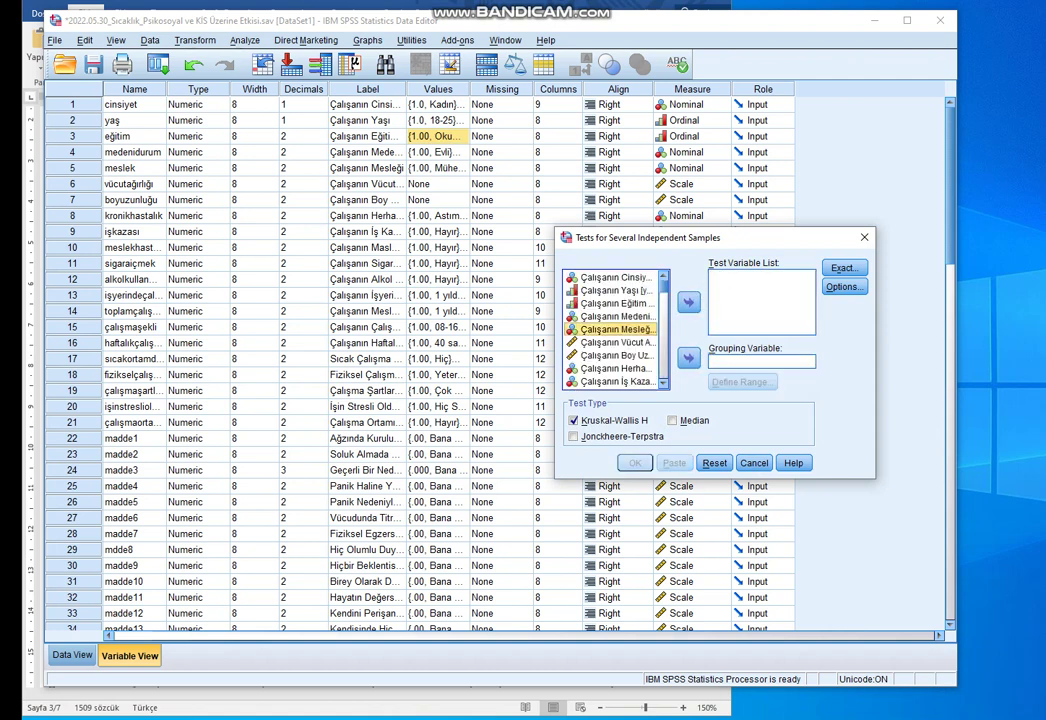
# - Set yaş as the grouping variable and depresyon_ortalamaaa as the test variable for the Kruskal-Wallis H test
pyautogui.click(616, 290)
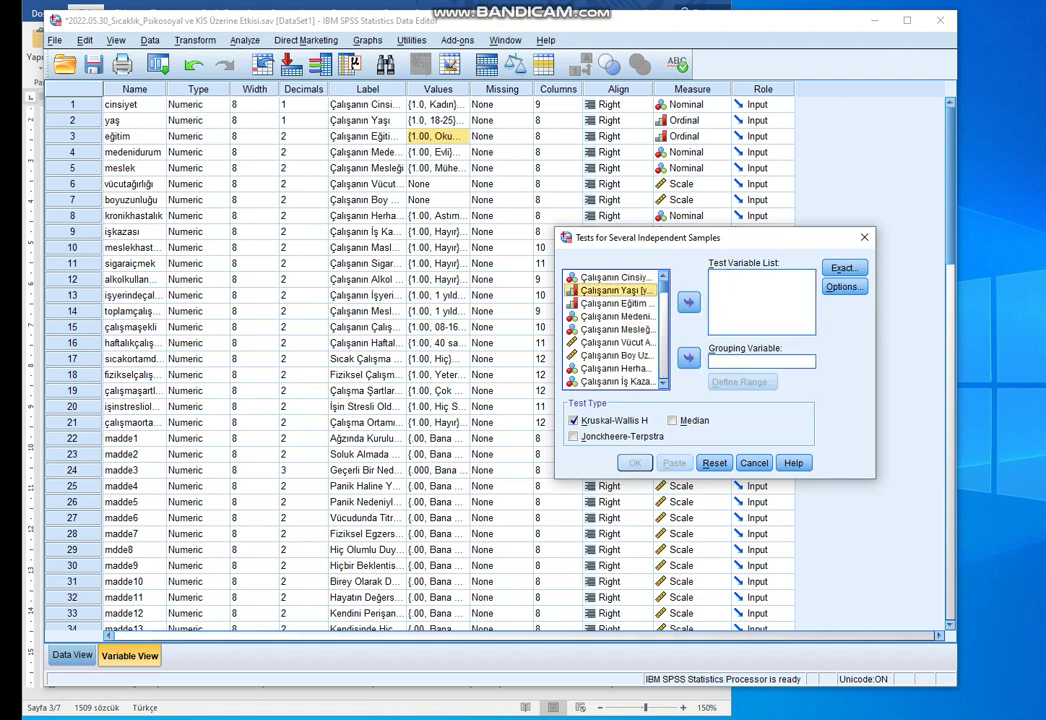
pyautogui.click(688, 302)
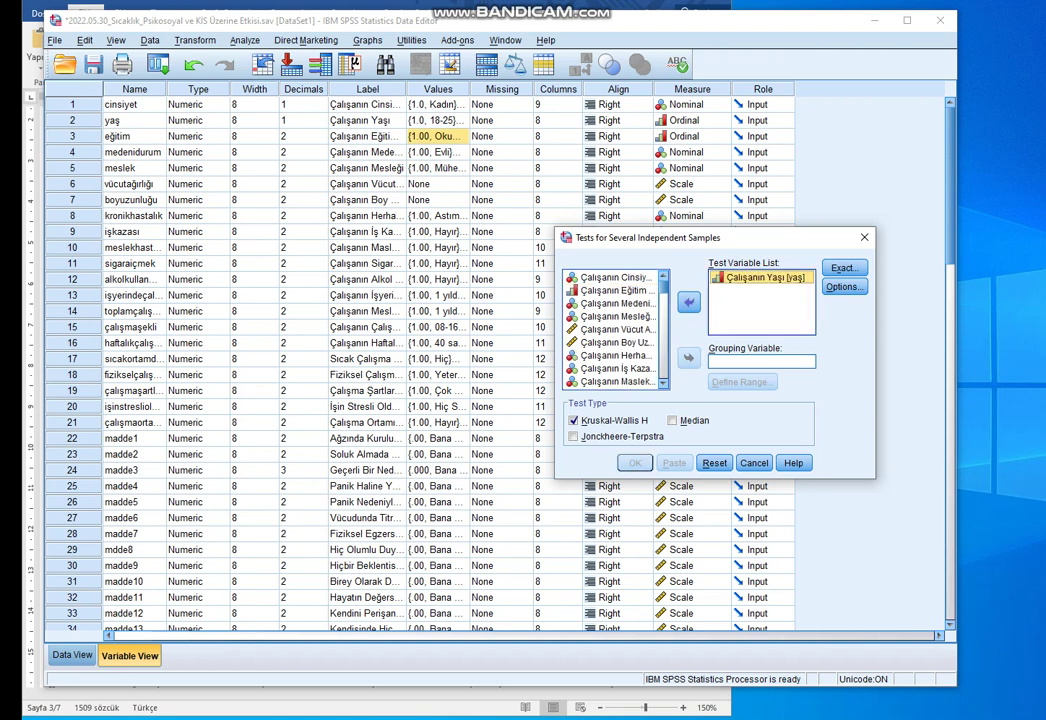
pyautogui.click(688, 302)
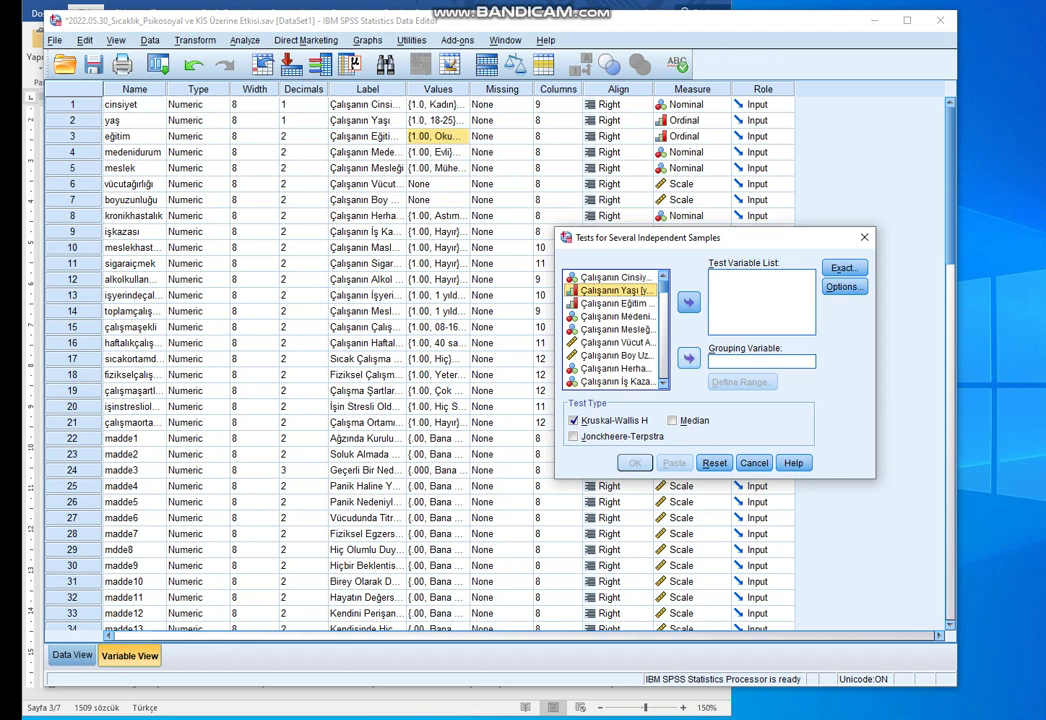
pyautogui.click(688, 357)
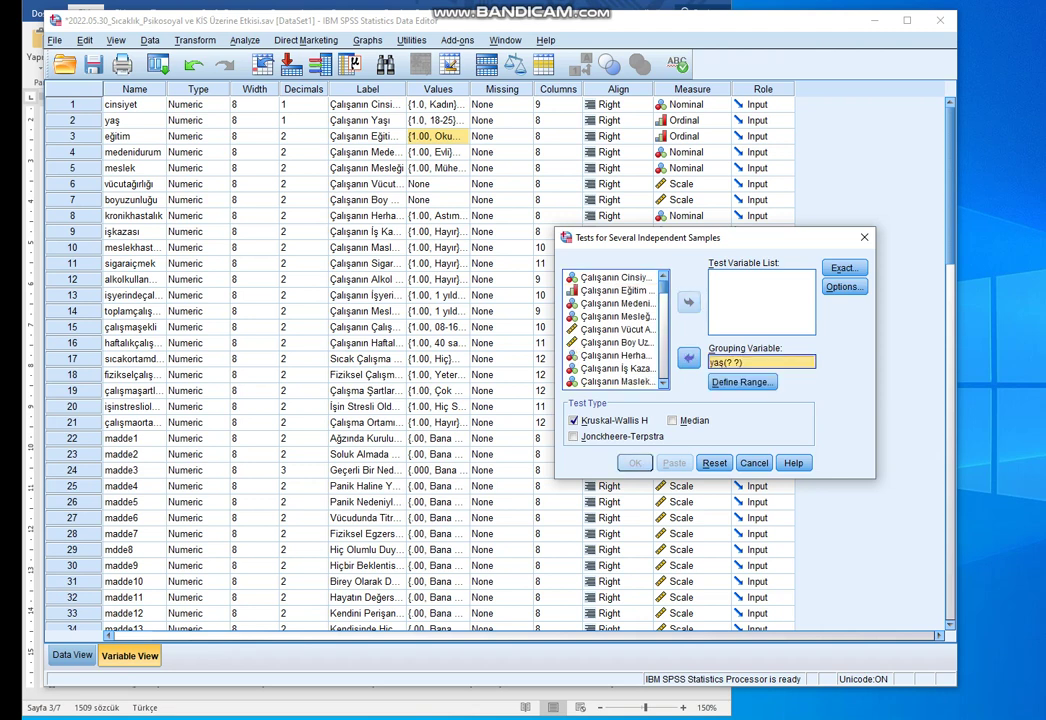
pyautogui.scroll(-15, 612, 330)
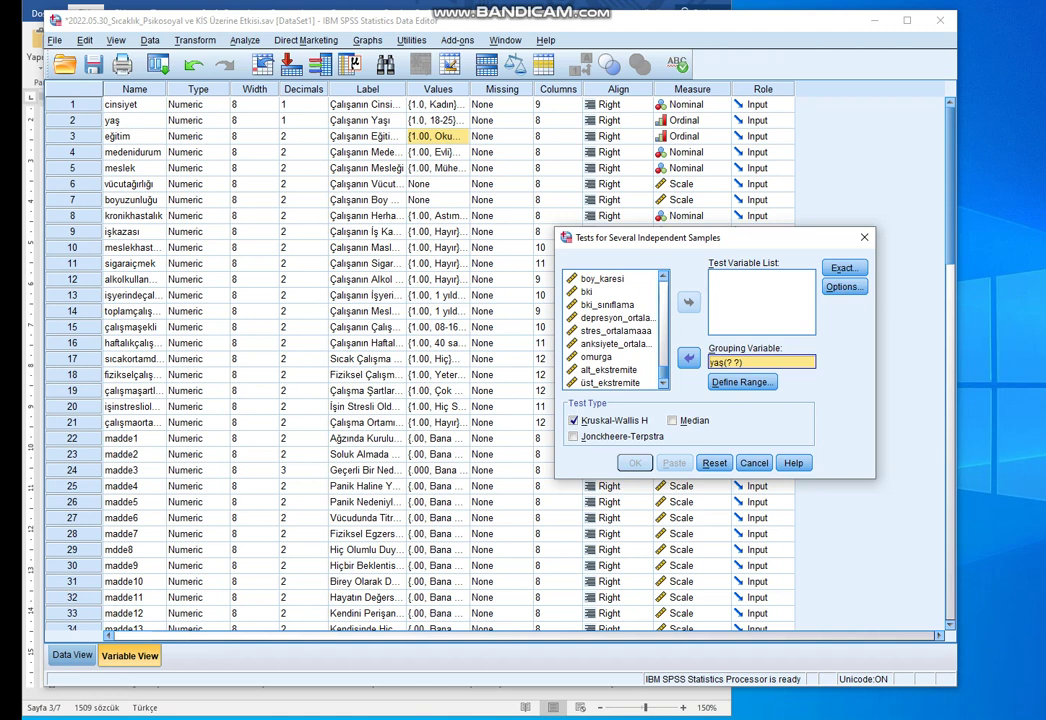
pyautogui.click(616, 318)
pyautogui.click(689, 302)
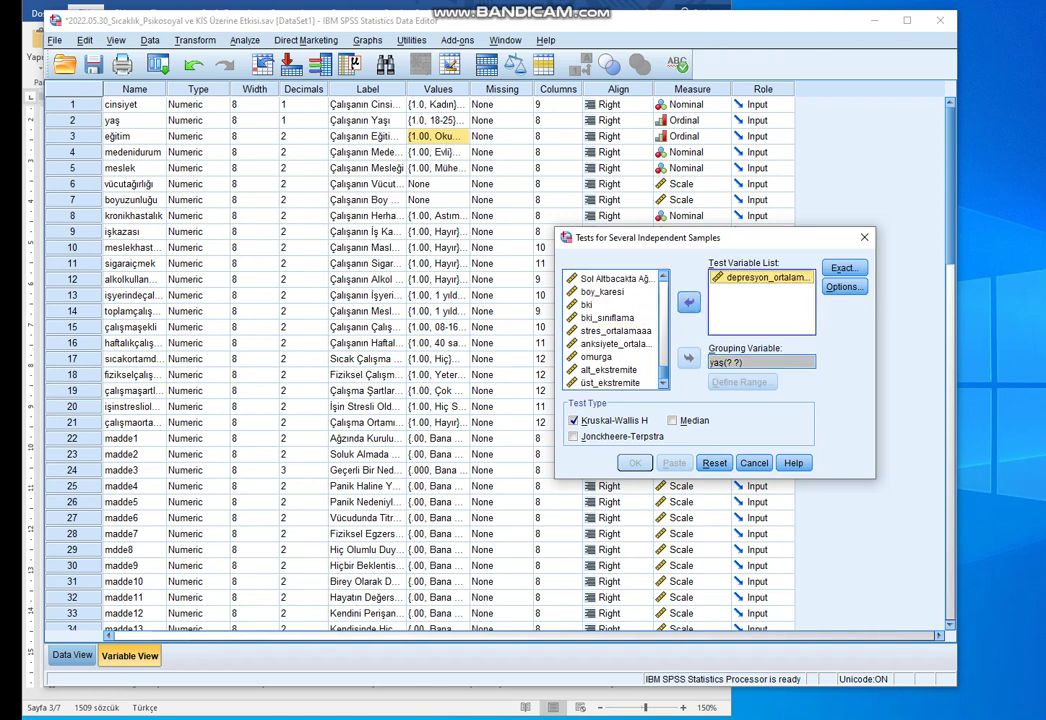
# - Define the yaş grouping range with minimum 1 and maximum 4, and run the Kruskal-Wallis H test
pyautogui.click(762, 362)
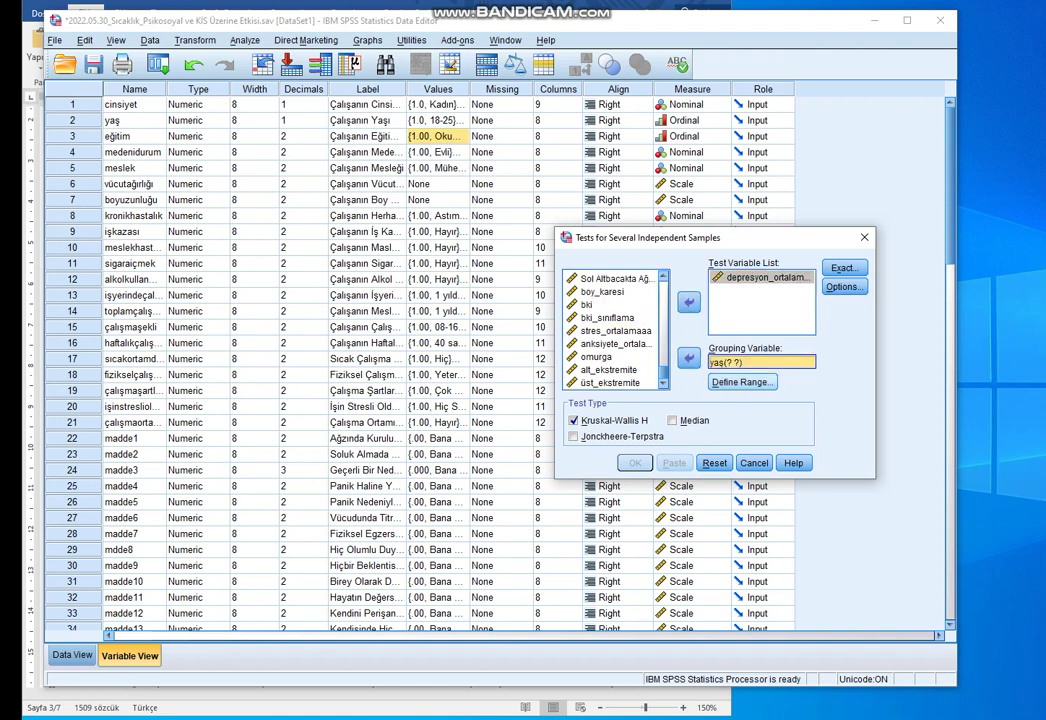
pyautogui.click(742, 382)
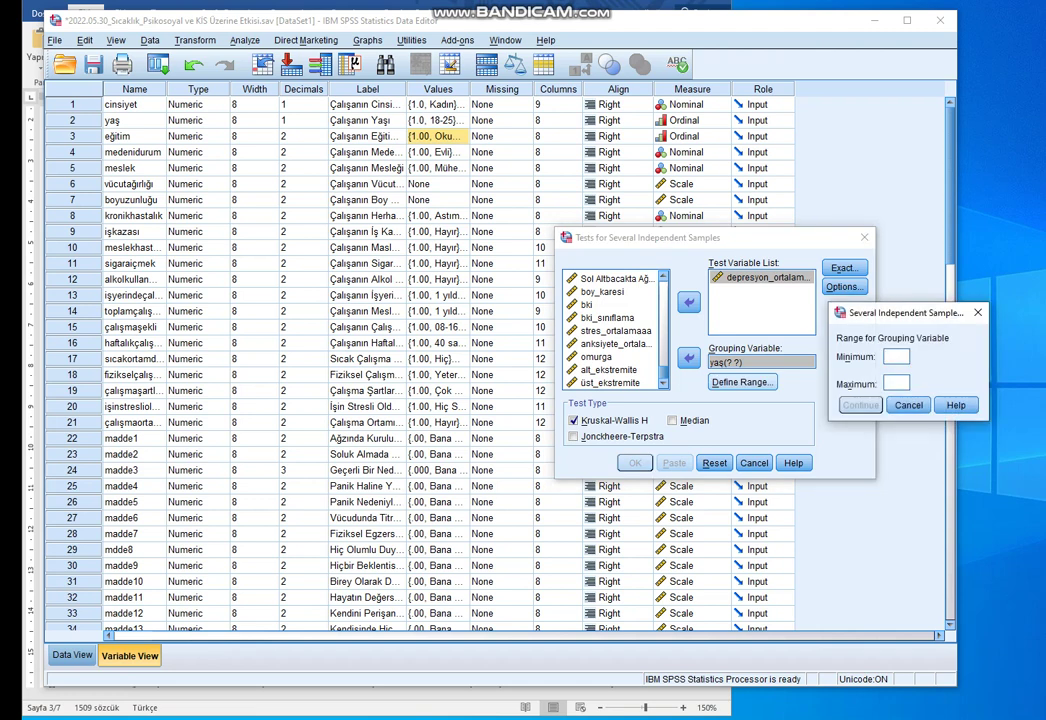
pyautogui.write('1')
pyautogui.click(896, 383)
pyautogui.write('4')
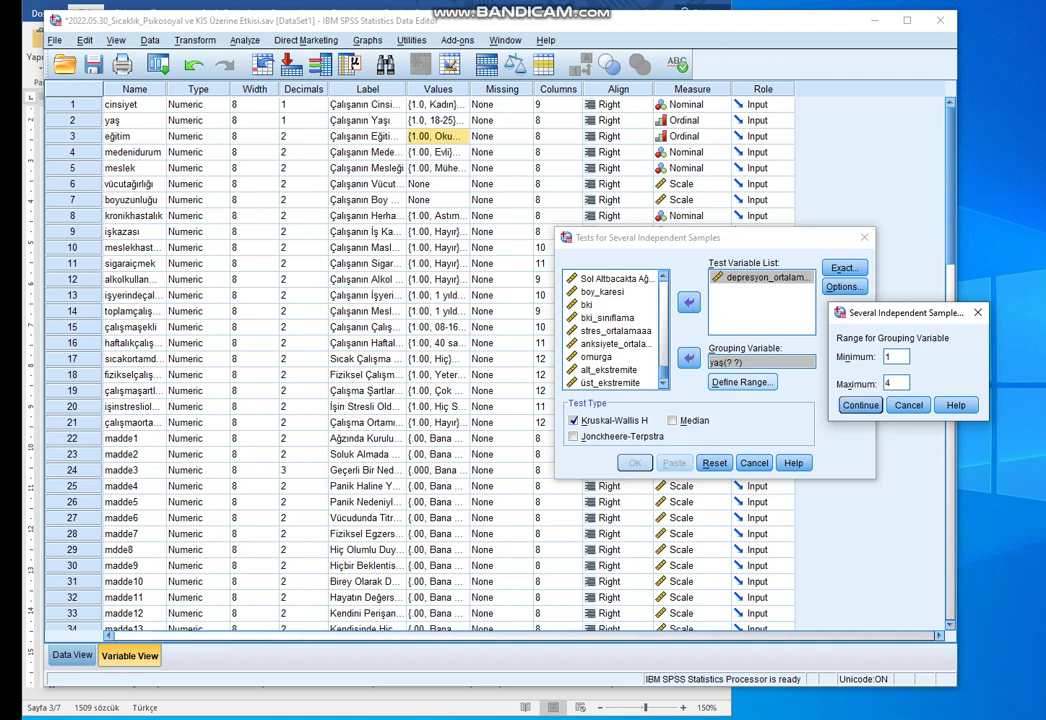
pyautogui.press('Return')
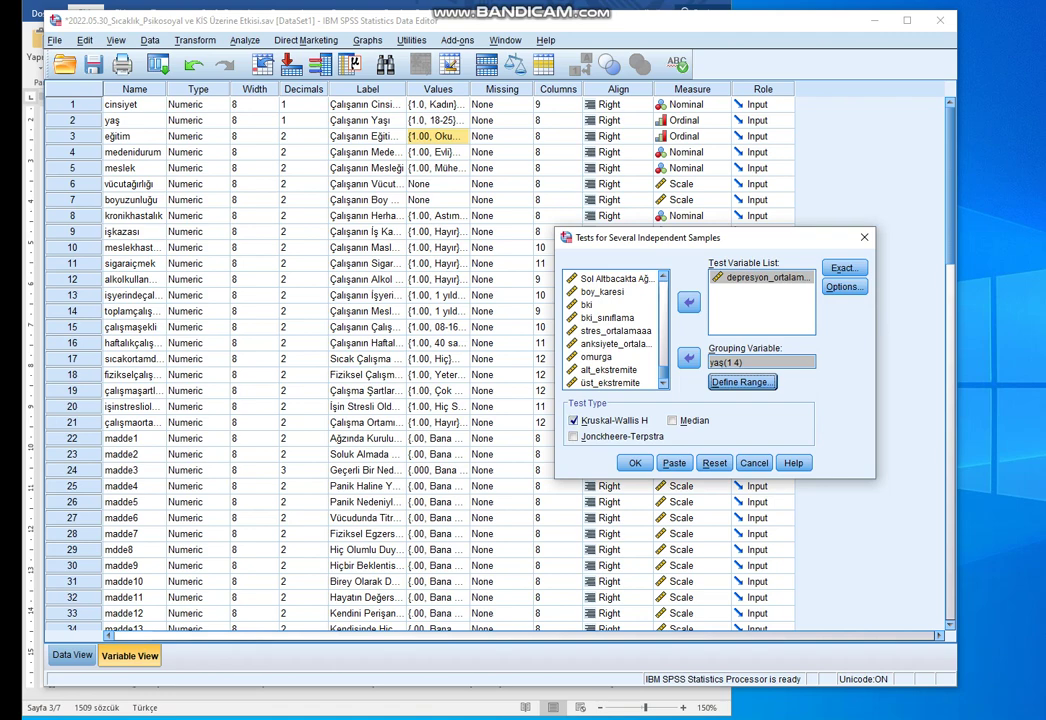
pyautogui.click(635, 463)
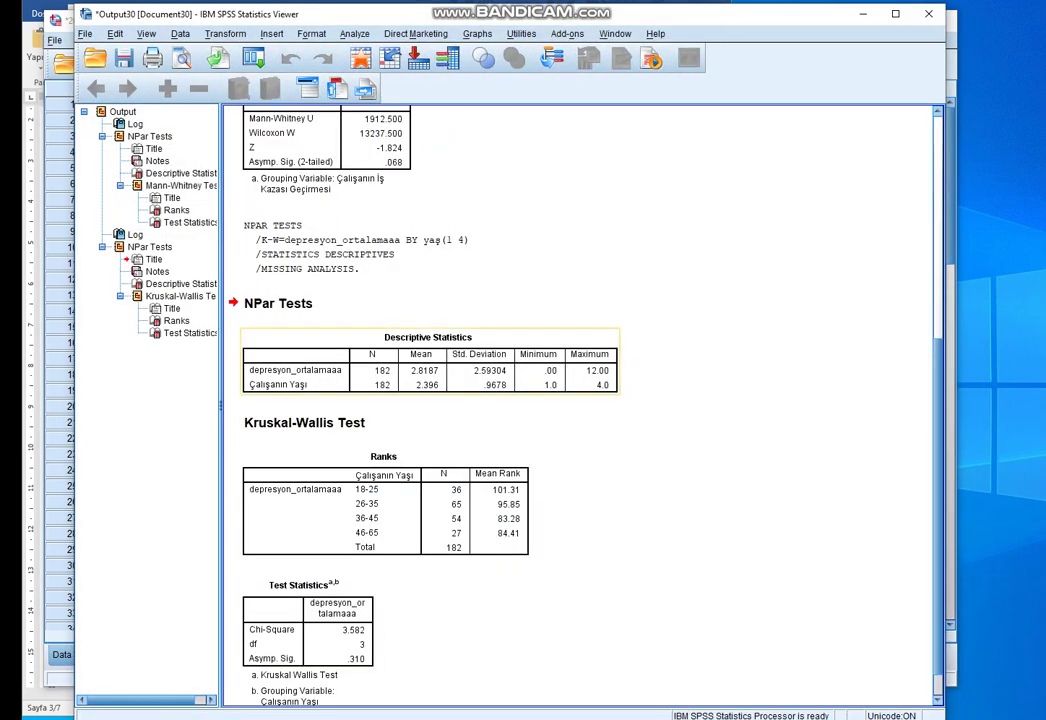
# - Examine the Kruskal-Wallis output tables, including Test Statistics, and find Tablo 4 in the Word document bulgular.docx
pyautogui.scroll(-1, 582, 405)
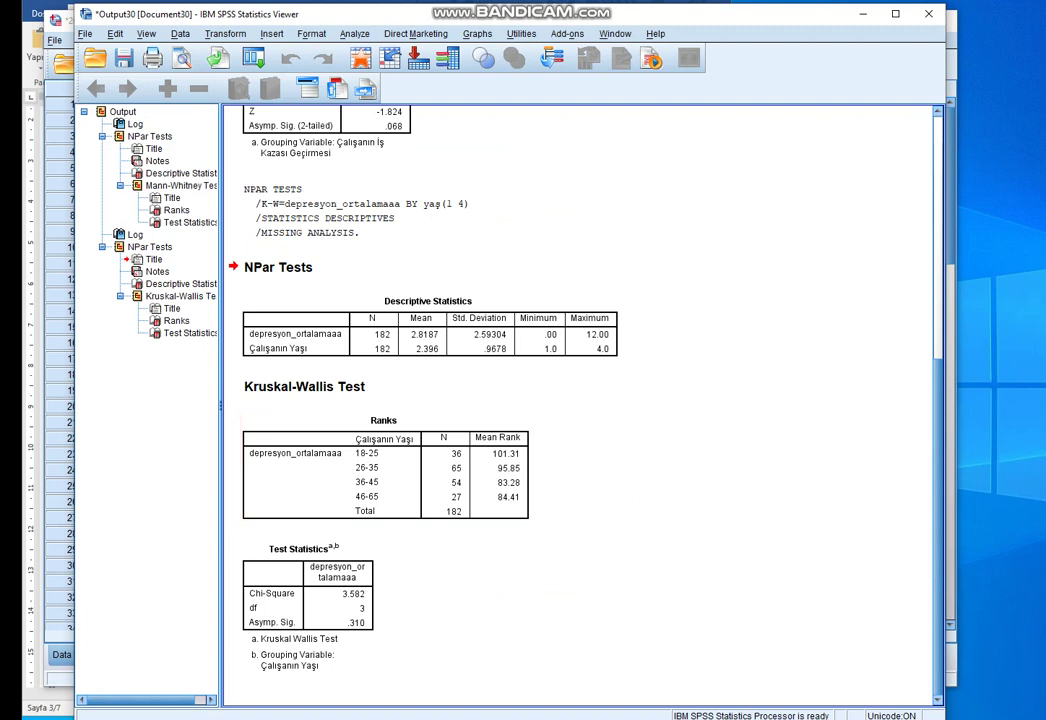
pyautogui.click(308, 600)
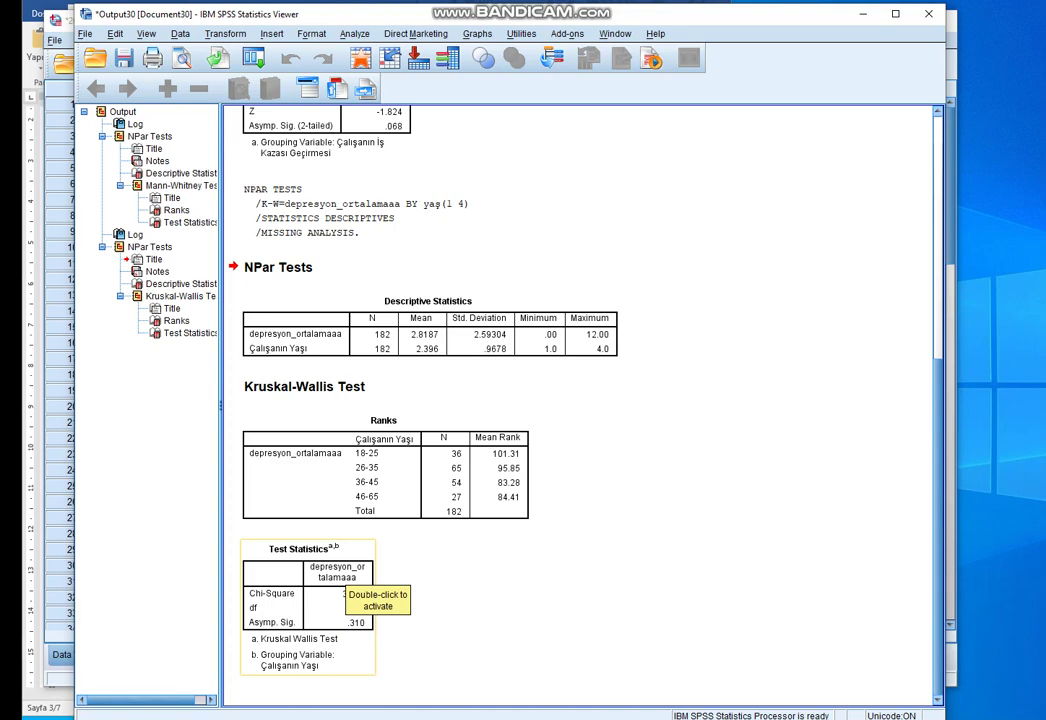
pyautogui.moveTo(641, 718)
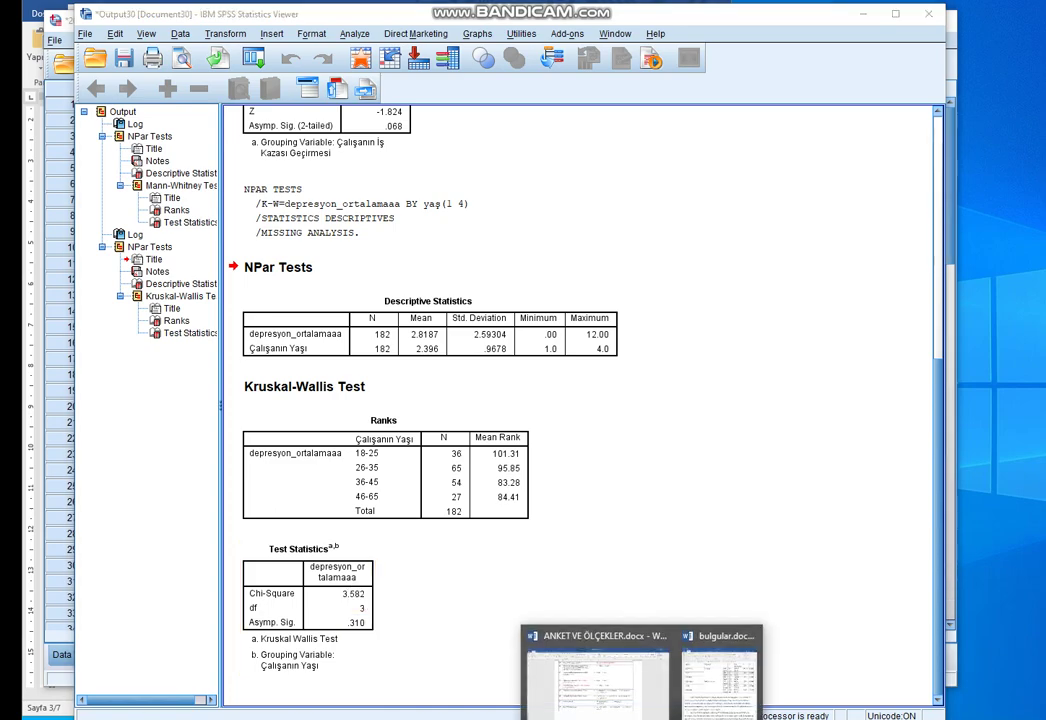
pyautogui.click(721, 678)
pyautogui.scroll(-9, 370, 390)
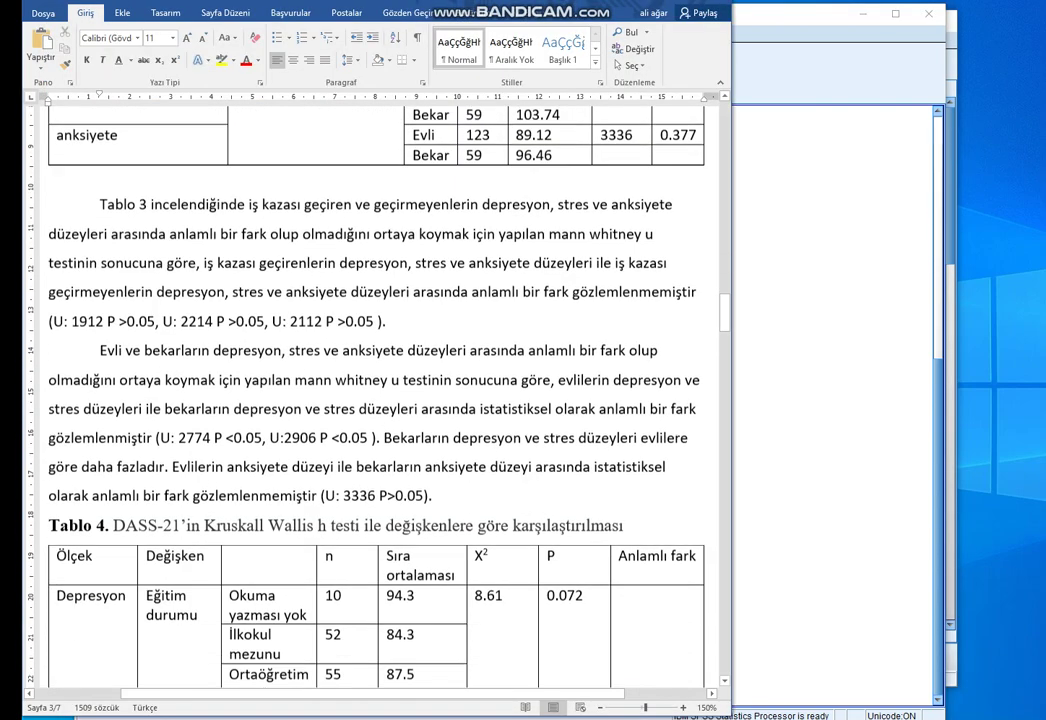
# - Examine Tablo 4 in the Word document, from the Depresyon by Eğitim durumu rows through the Çalışma süresi rows
pyautogui.scroll(1, 370, 390)
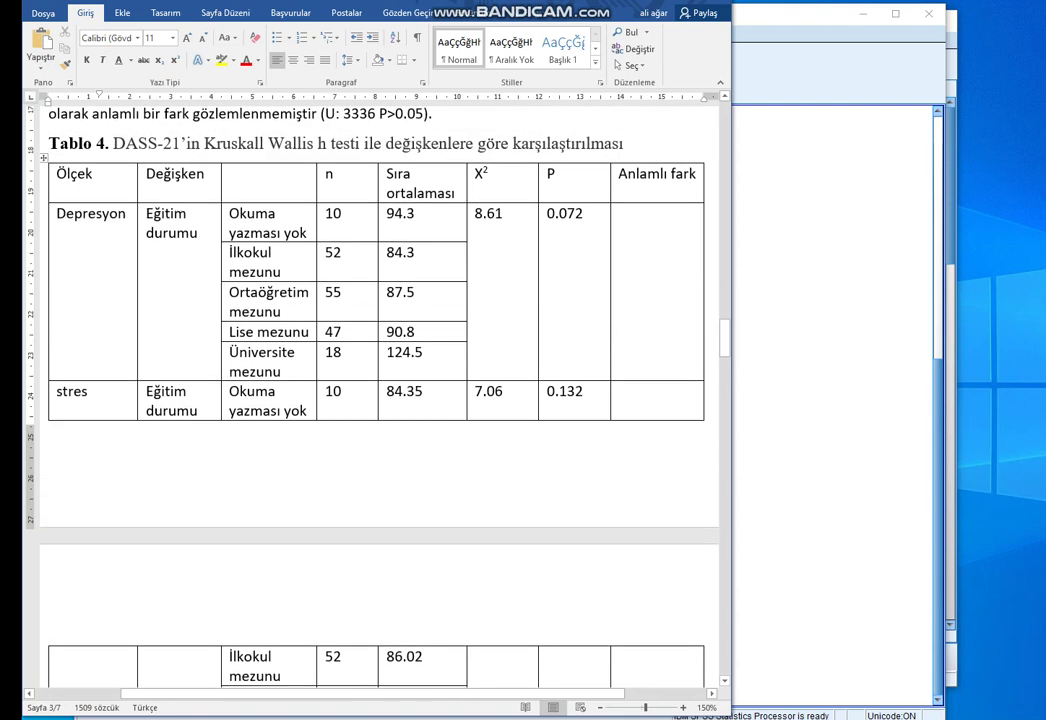
pyautogui.click(101, 214)
pyautogui.click(198, 232)
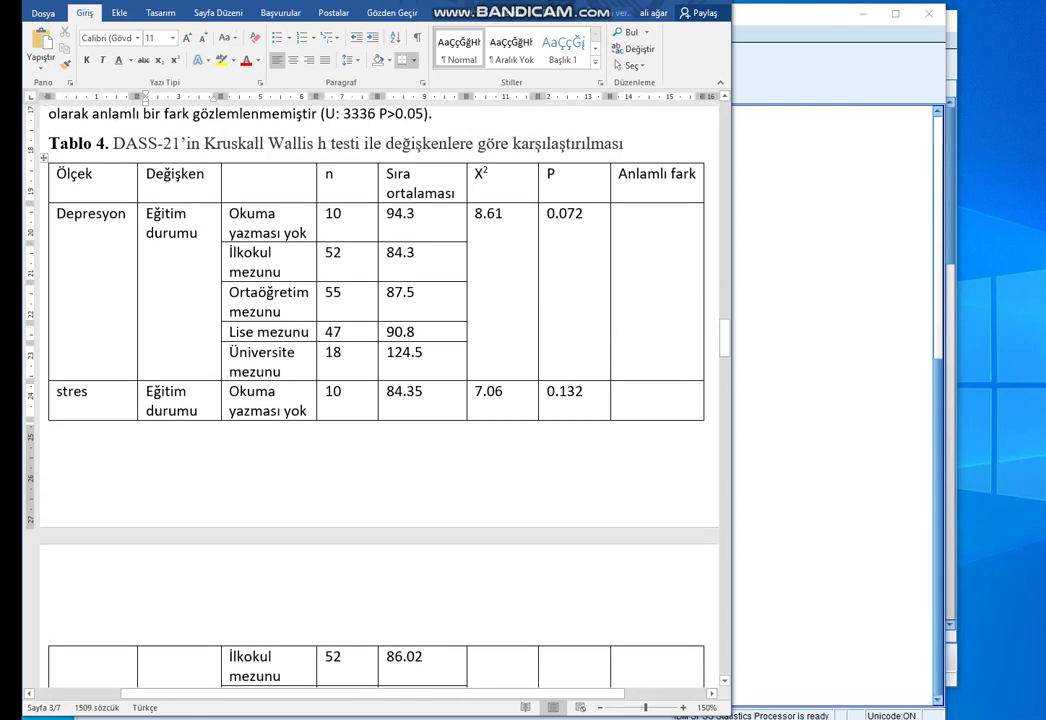
pyautogui.scroll(-9, 370, 390)
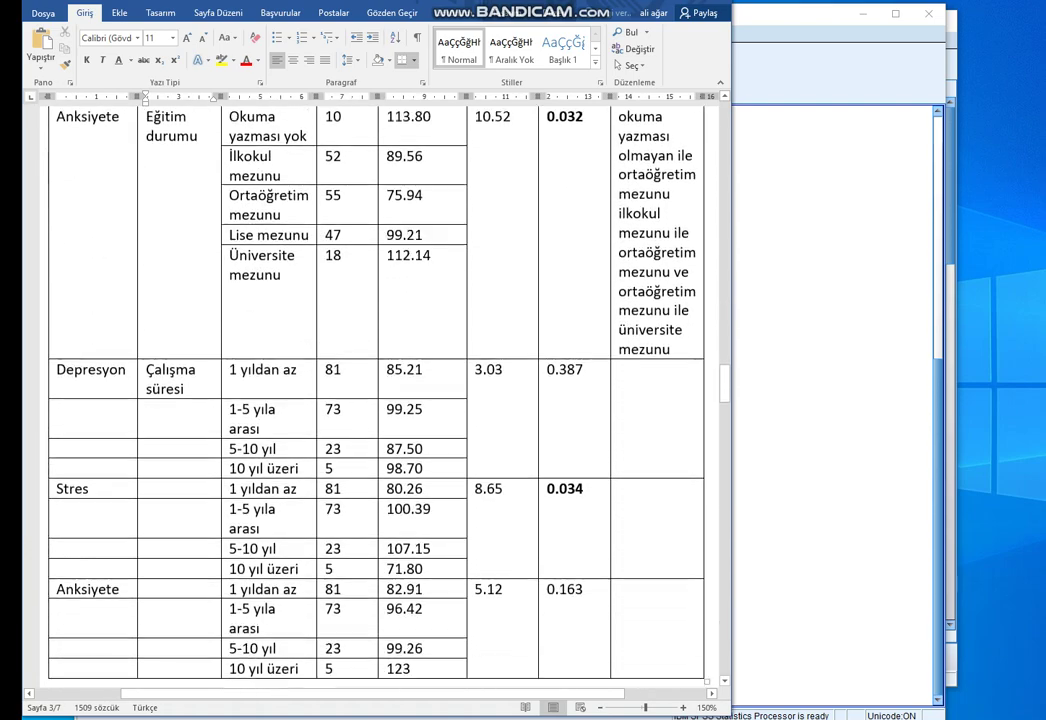
pyautogui.scroll(-2, 370, 390)
pyautogui.scroll(10, 370, 390)
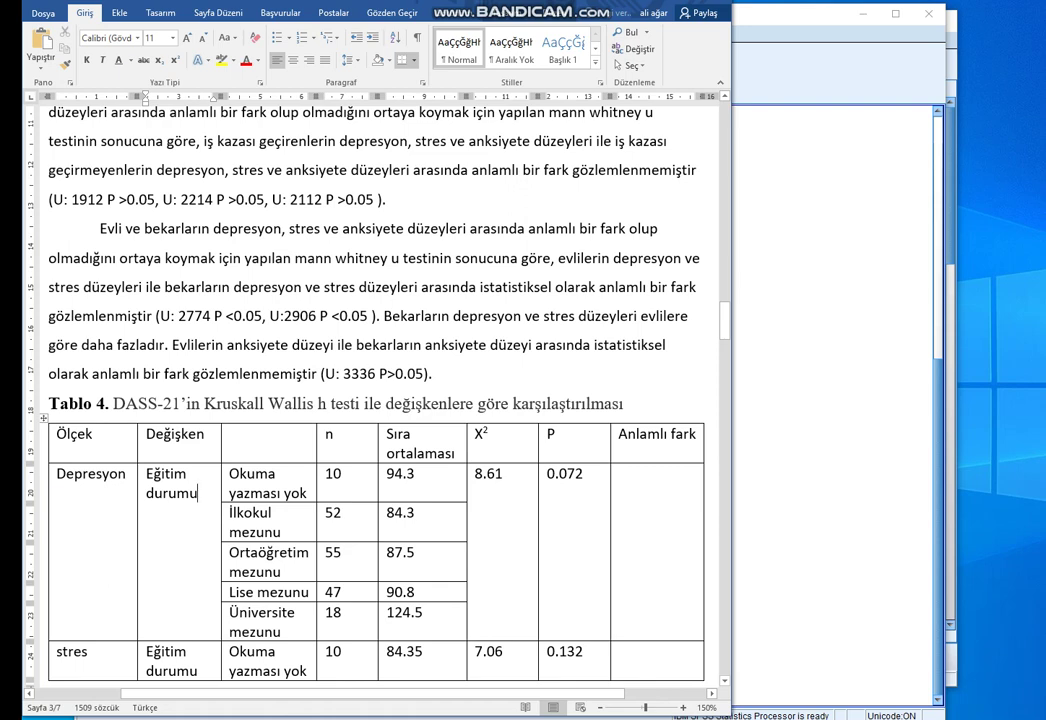
# - Compare the SPSS Kruskal-Wallis output for yaş with Tablo 4 in Word, and locate the P value of Anksiyete by Eğitim durumu
pyautogui.click(572, 718)
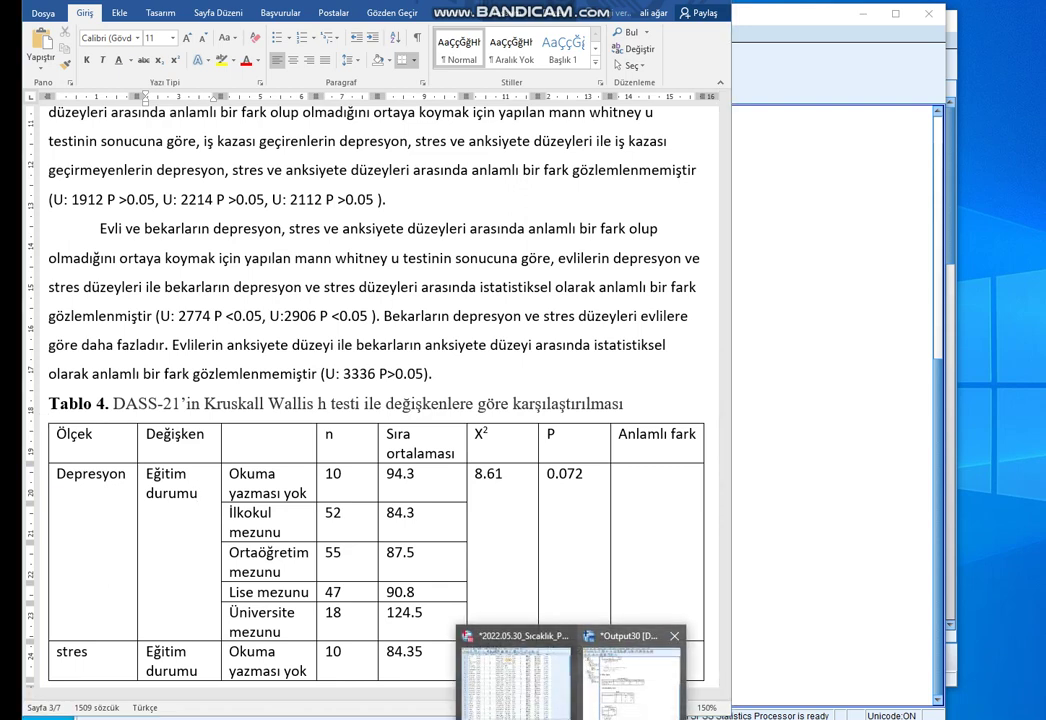
pyautogui.click(632, 676)
pyautogui.click(610, 718)
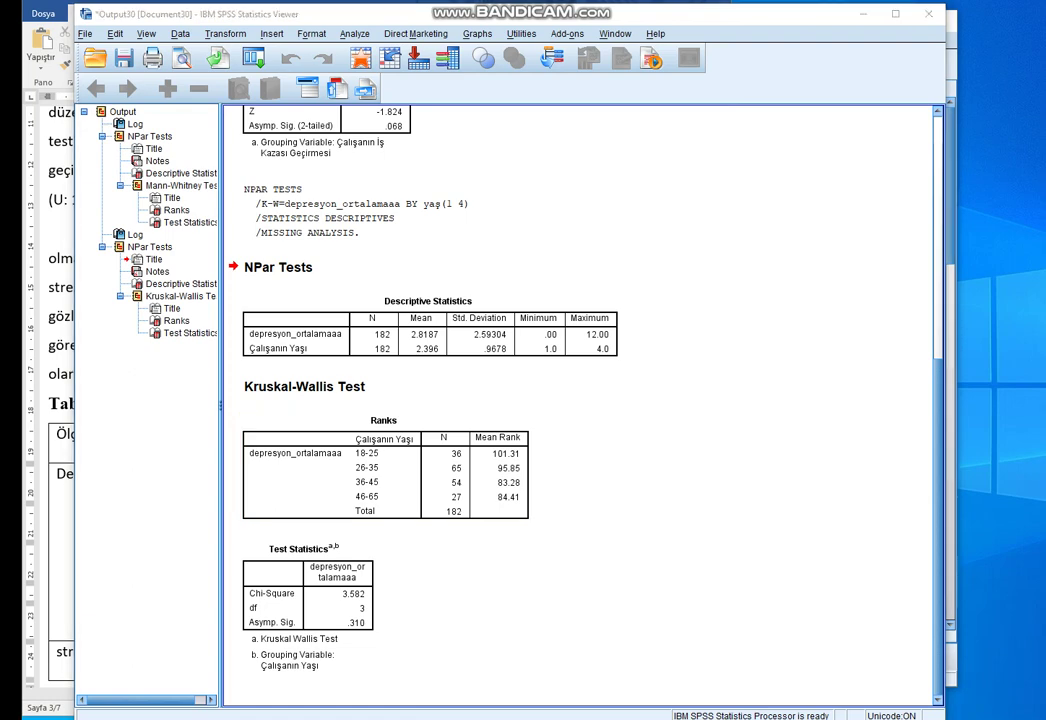
pyautogui.click(722, 685)
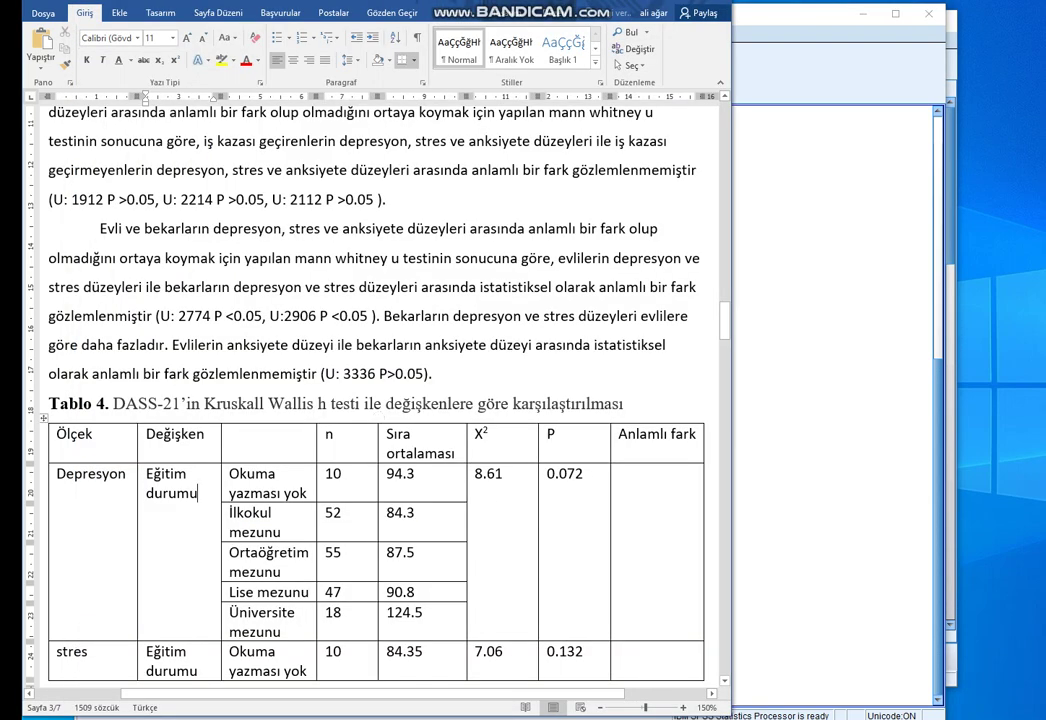
pyautogui.scroll(-2, 375, 390)
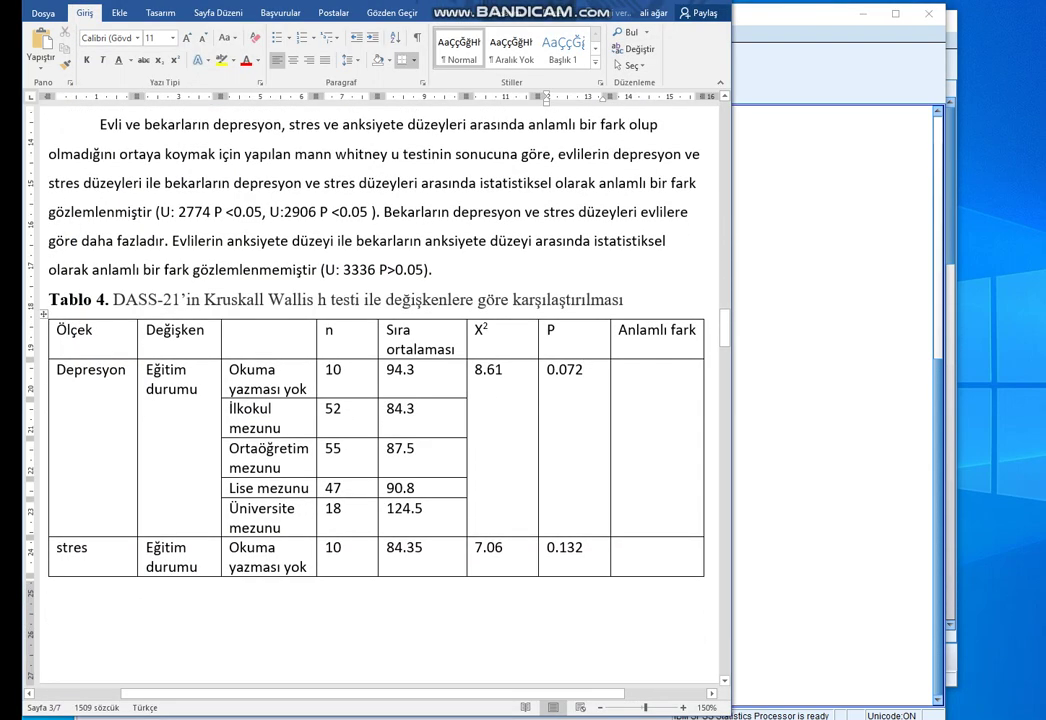
pyautogui.click(583, 370)
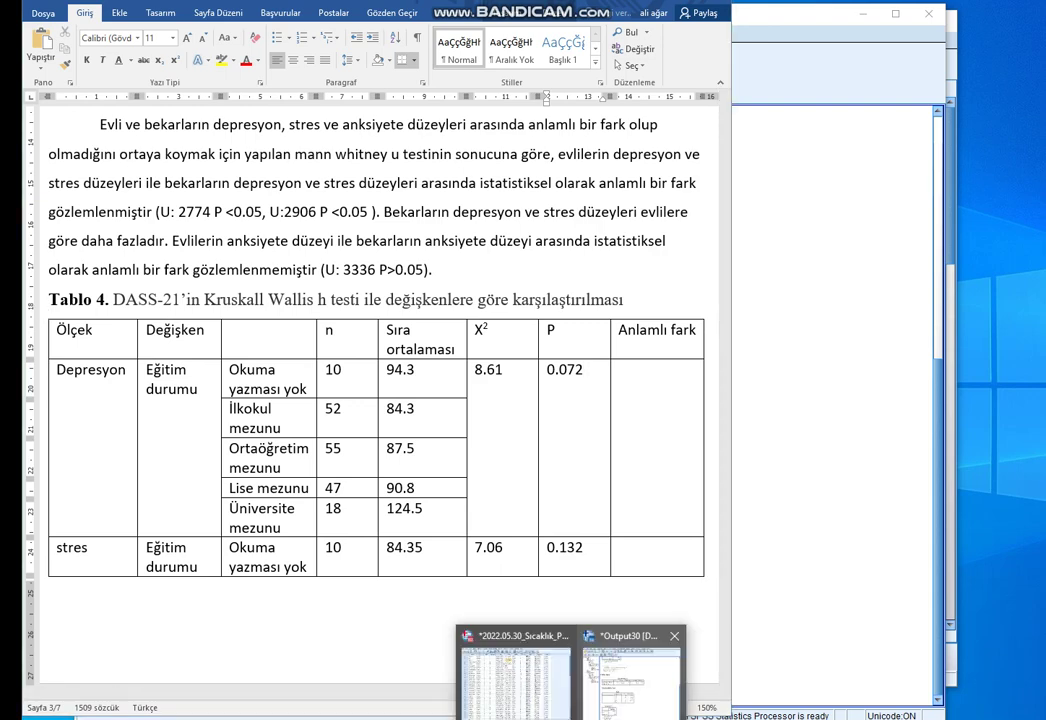
pyautogui.click(625, 665)
pyautogui.click(308, 595)
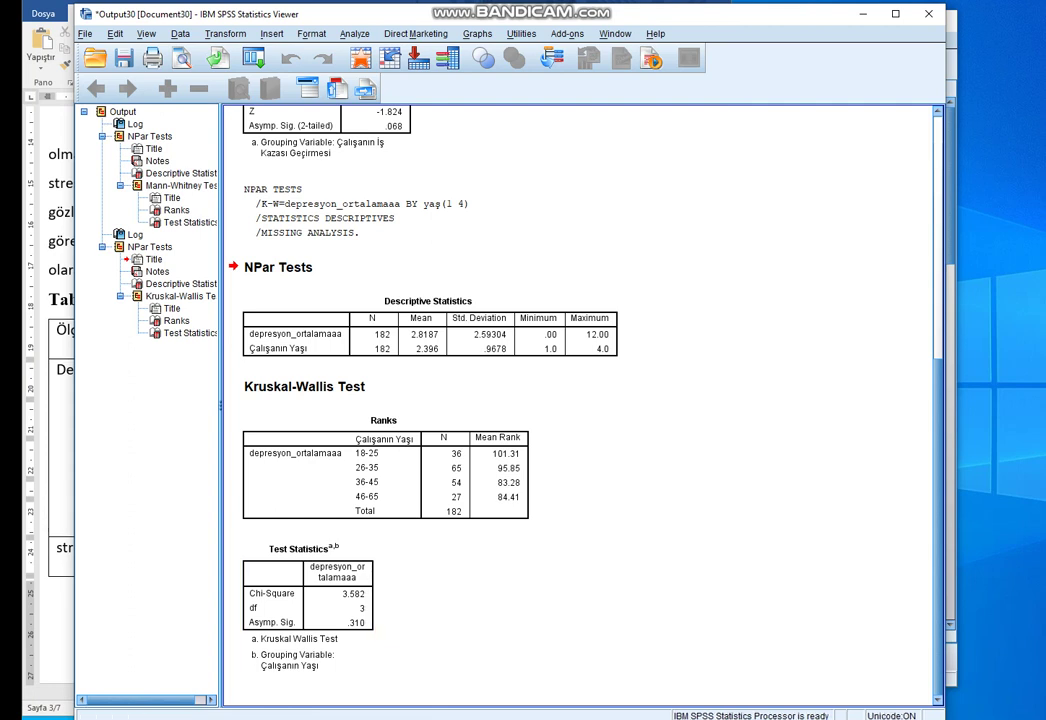
pyautogui.click(742, 668)
pyautogui.scroll(-8, 380, 400)
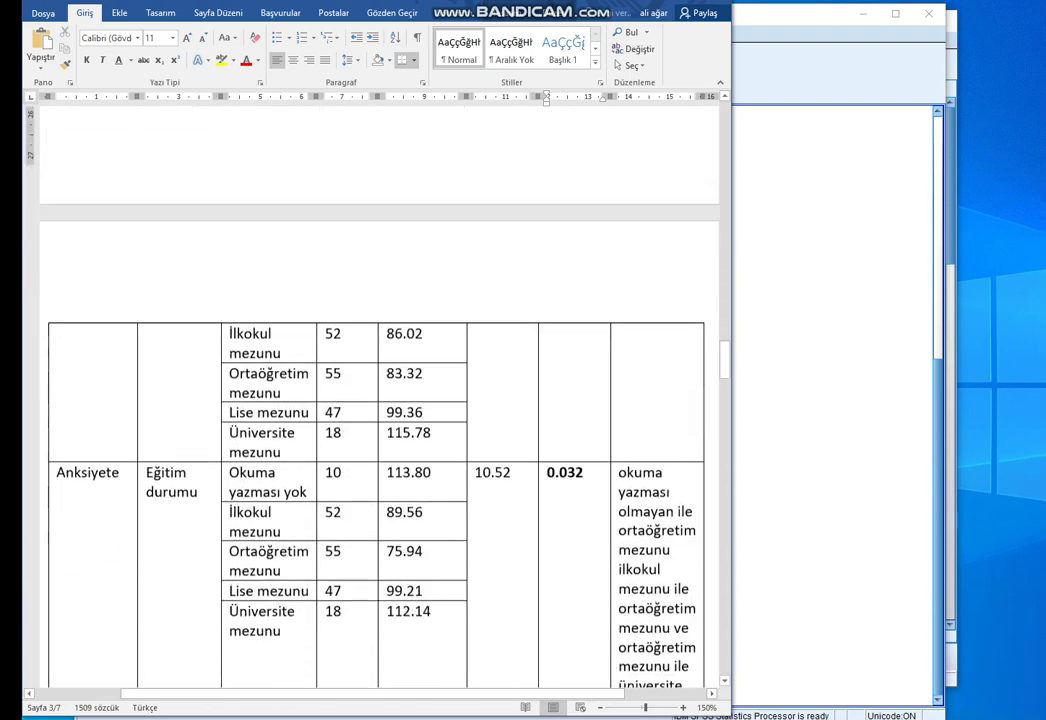
pyautogui.click(574, 431)
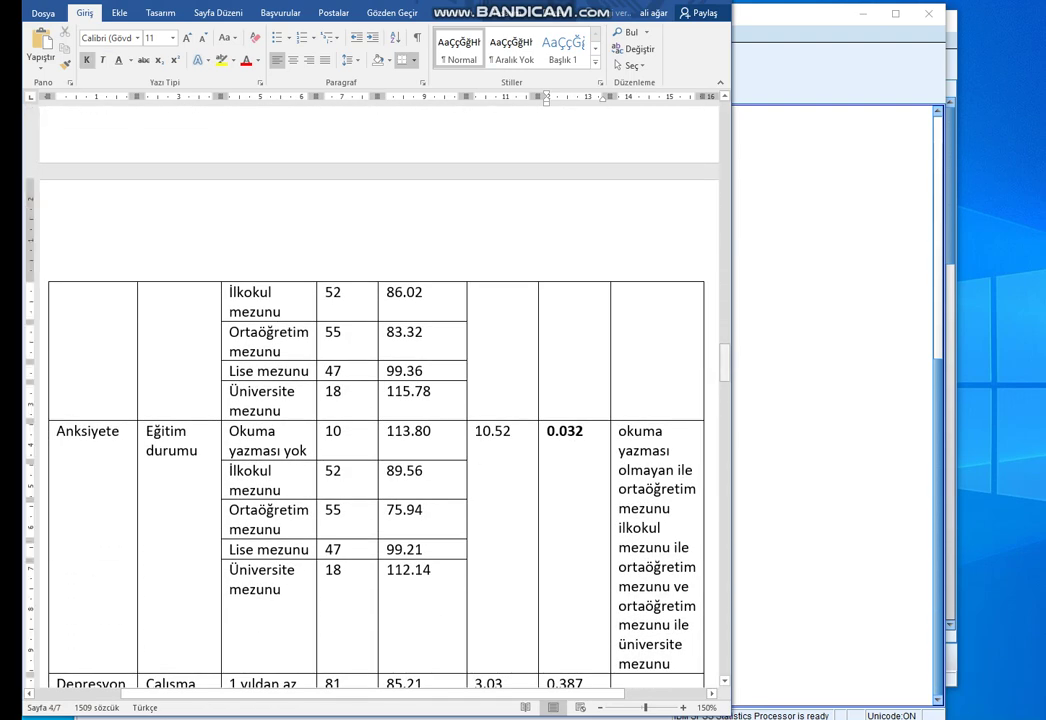
# - Close the SPSS output viewer without saving its contents and return to the Data Editor
pyautogui.click(812, 325)
pyautogui.click(929, 14)
pyautogui.click(509, 392)
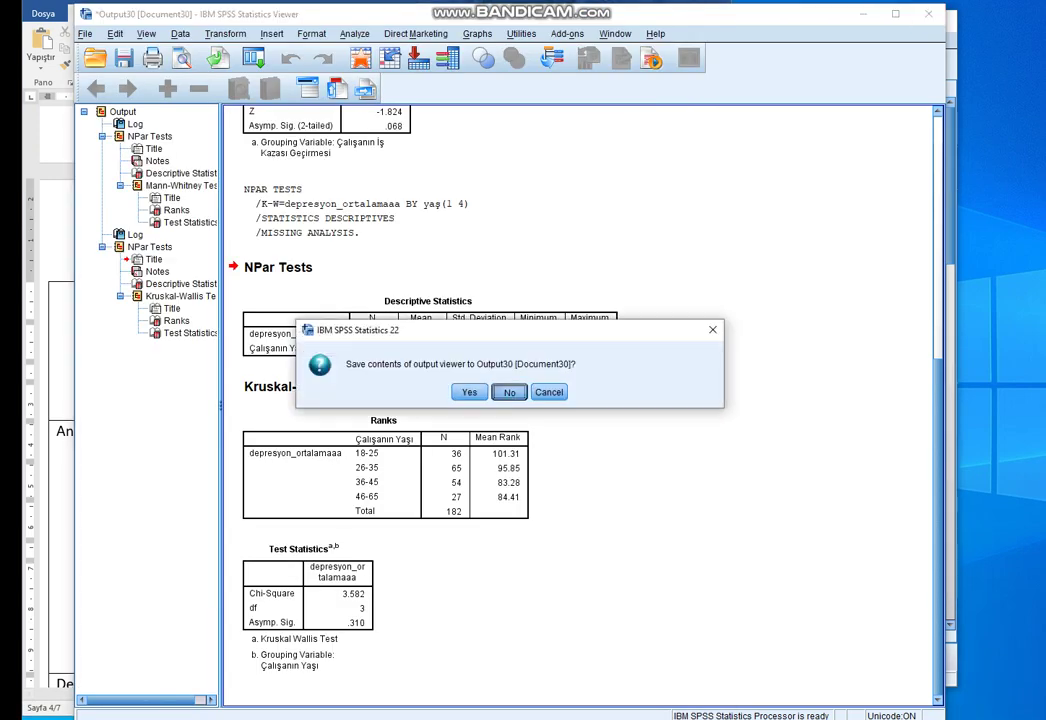
pyautogui.click(840, 345)
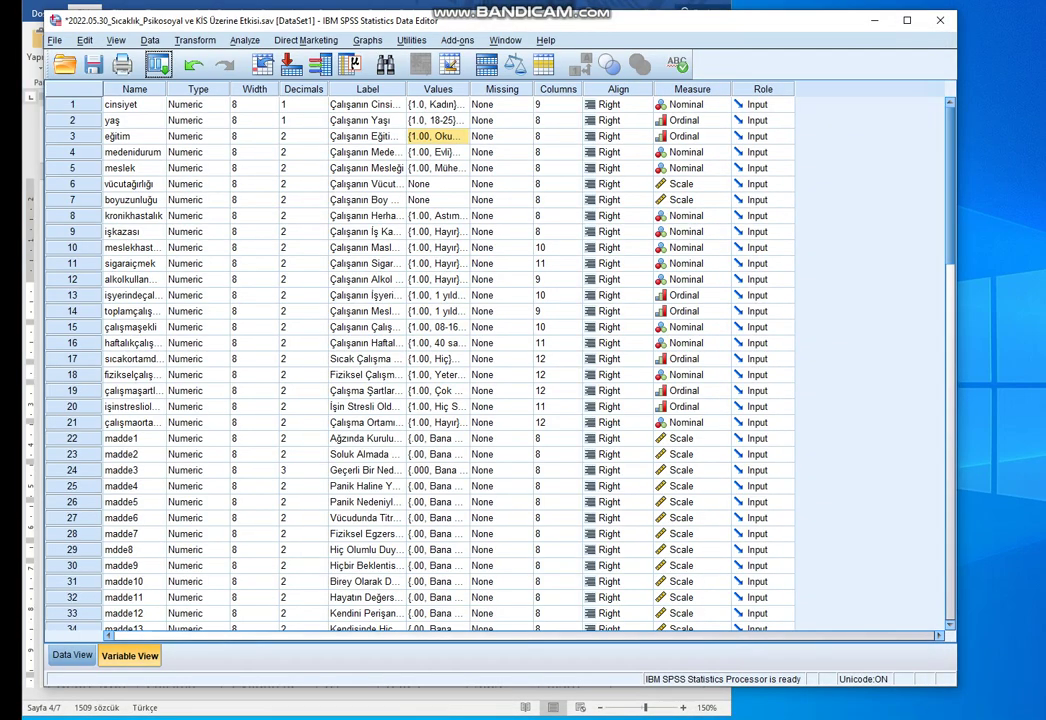
# - Open the legacy K Independent Samples test and replace the depression test variable with anksiyete_ortalamaaa
pyautogui.hotkey('alt', 'a')
pyautogui.press('d')
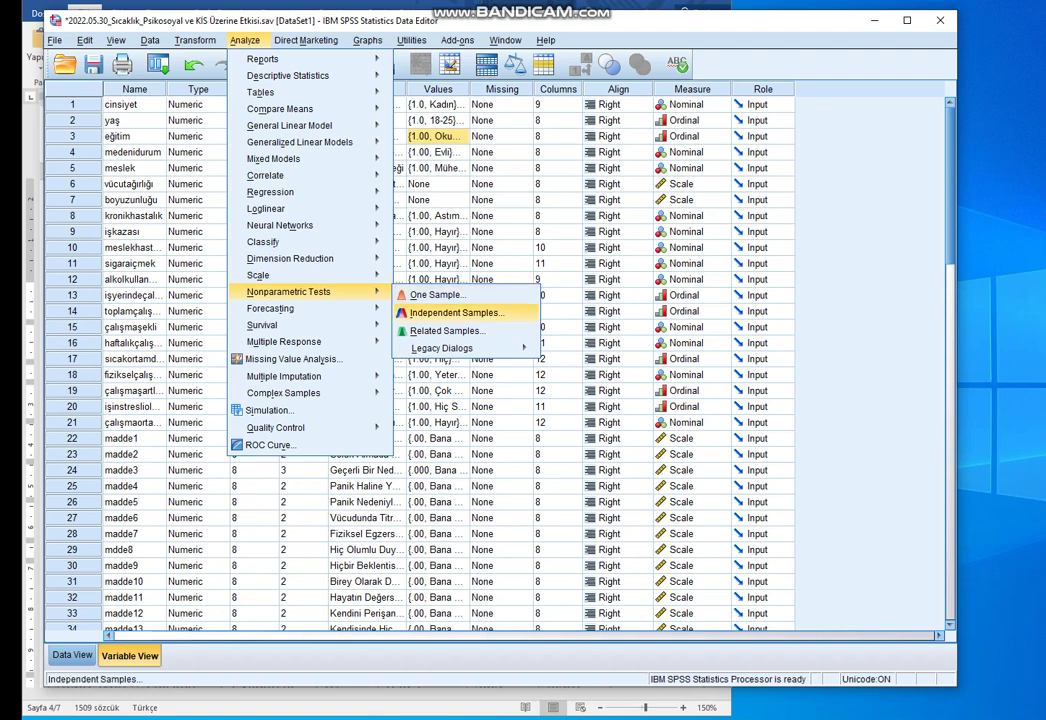
pyautogui.moveTo(441, 347)
pyautogui.click(605, 441)
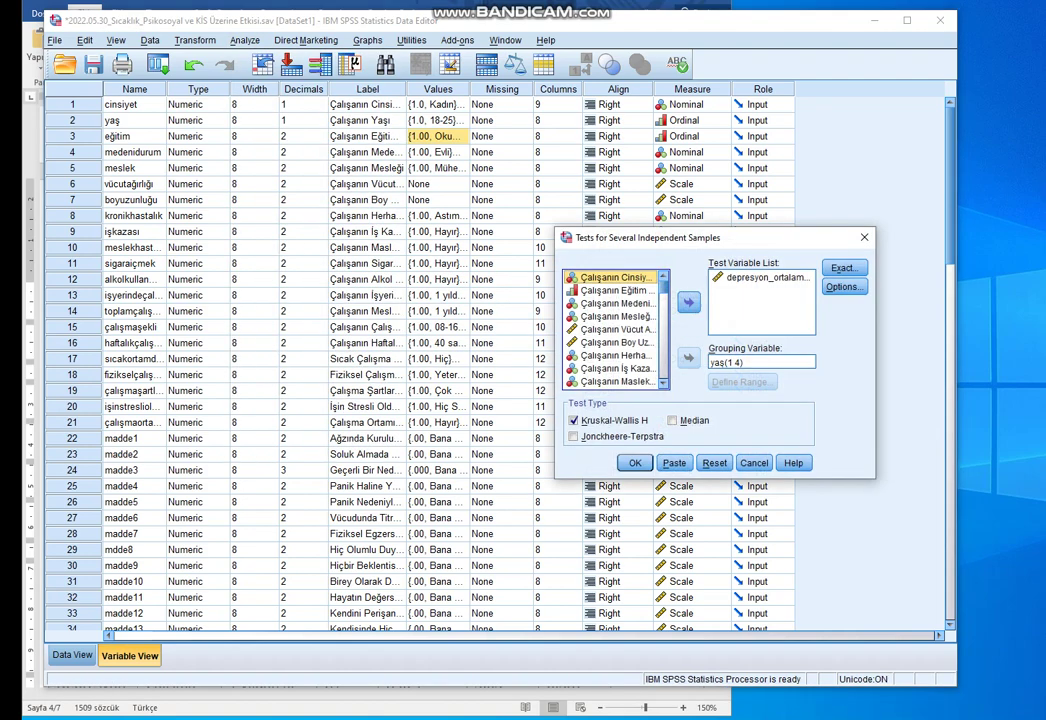
pyautogui.click(766, 278)
pyautogui.click(689, 302)
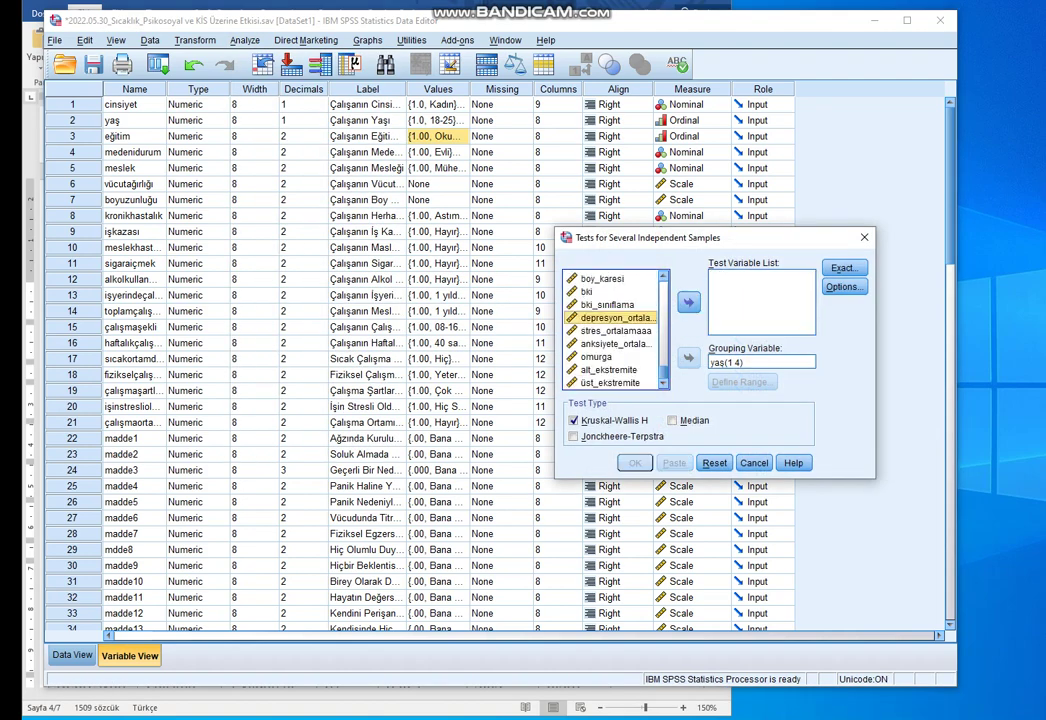
pyautogui.click(615, 343)
pyautogui.click(688, 301)
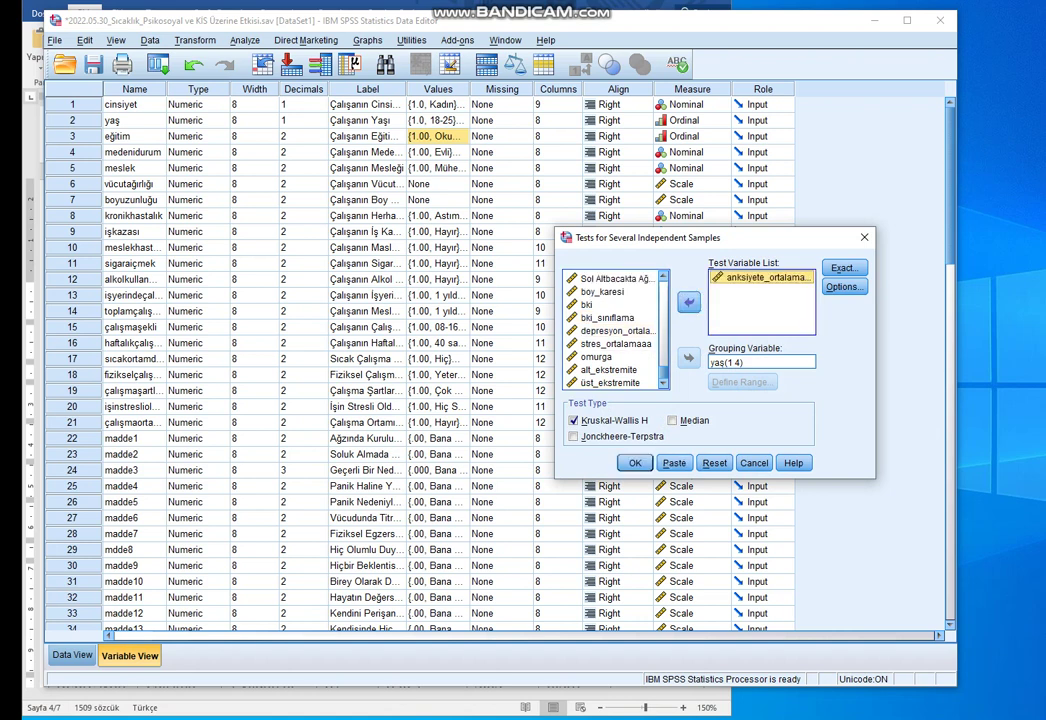
# - Replace yaş with eğitim as the grouping variable of the Kruskal-Wallis H test
pyautogui.click(761, 362)
pyautogui.click(688, 357)
pyautogui.click(614, 303)
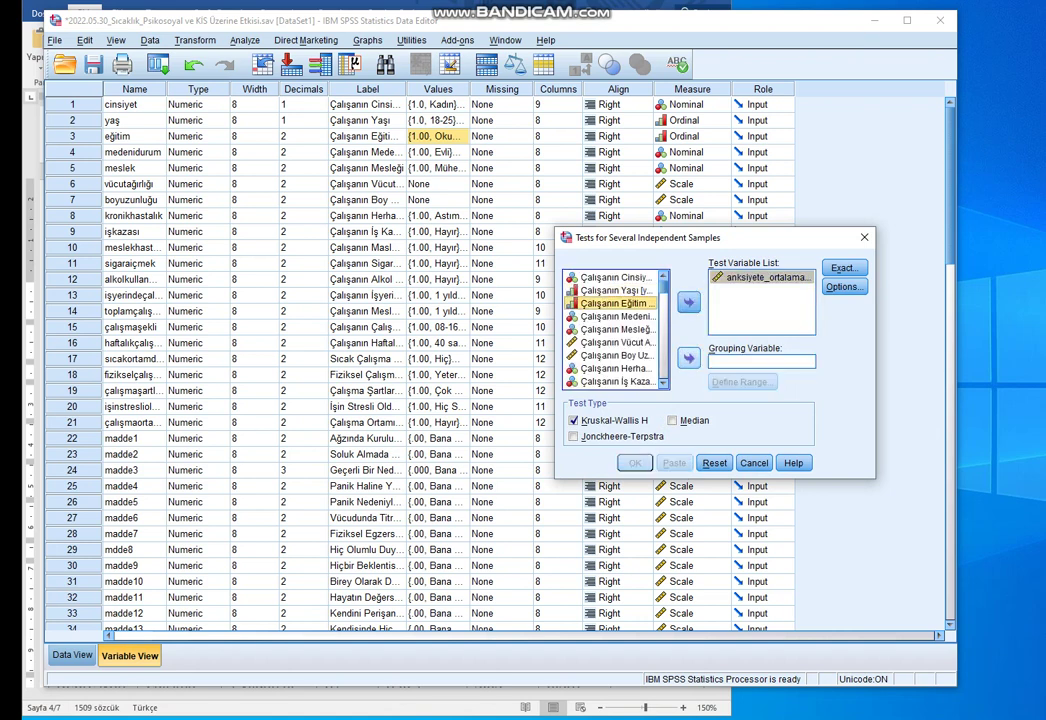
pyautogui.click(688, 357)
# - Define the eğitim grouping range with minimum 1 and maximum 4, and run the Kruskal-Wallis H test
pyautogui.click(741, 382)
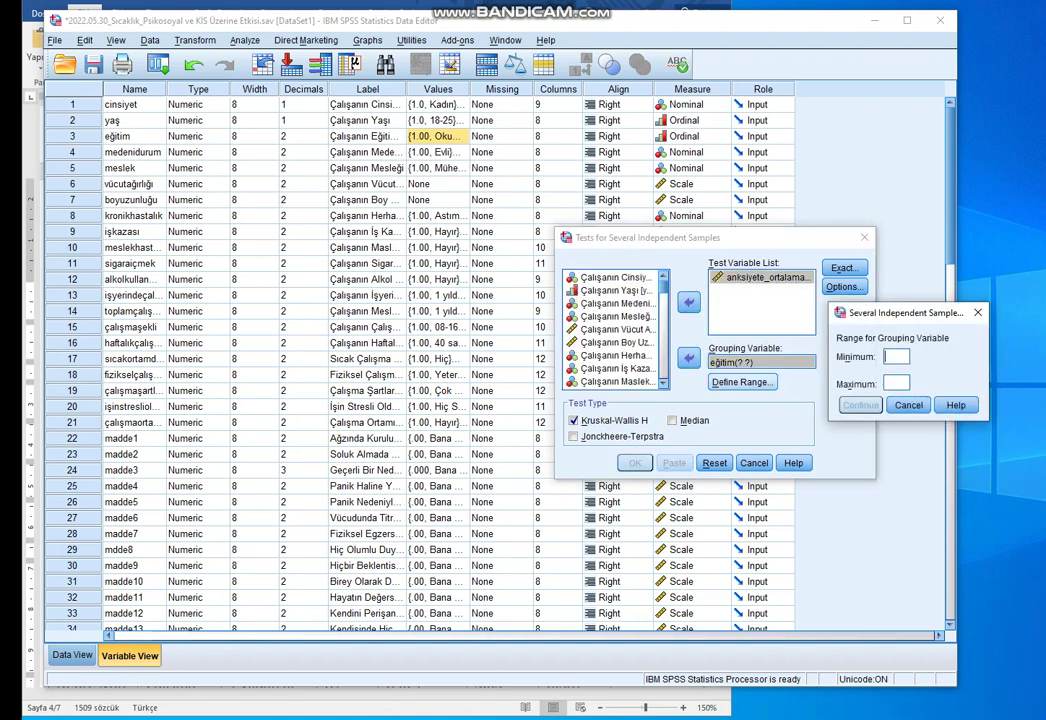
pyautogui.write('1')
pyautogui.press('Tab')
pyautogui.write('4')
pyautogui.click(860, 405)
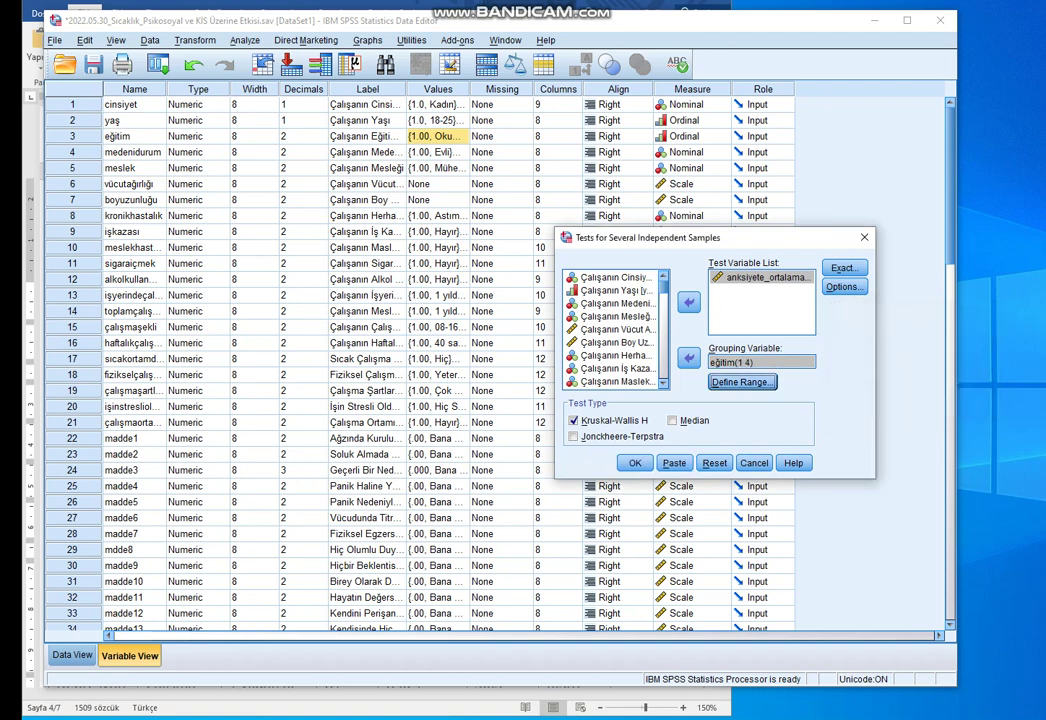
pyautogui.click(635, 463)
# - Check the value labels of the eğitim variable in the Data Editor to see how many education groups are coded
pyautogui.click(188, 311)
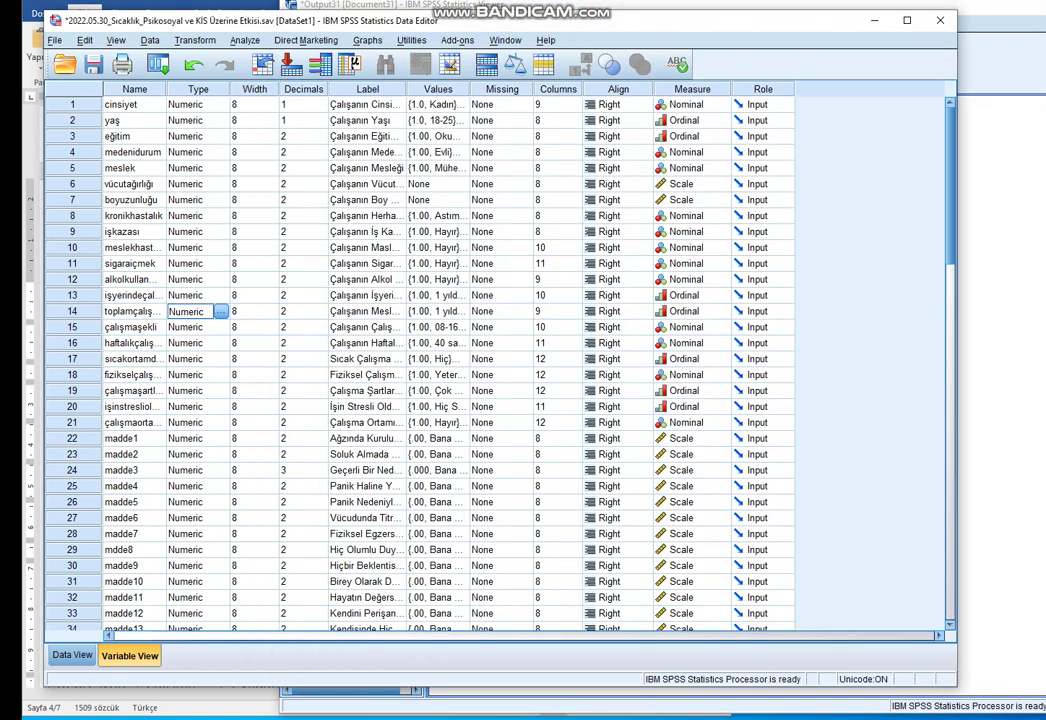
pyautogui.click(437, 136)
pyautogui.click(461, 136)
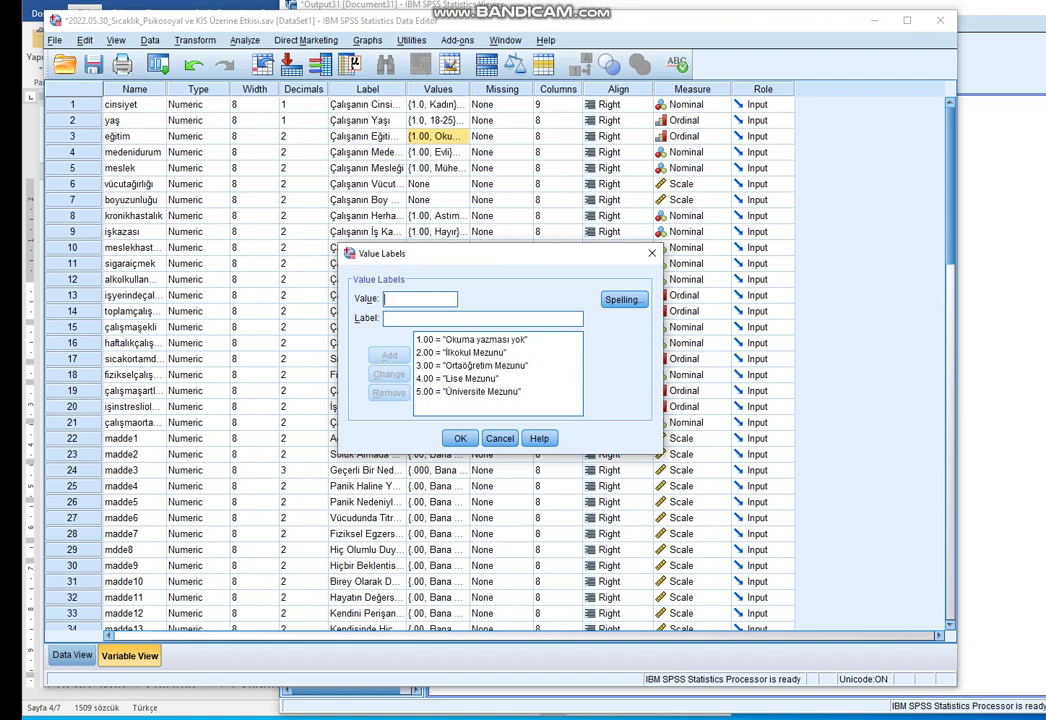
pyautogui.press('Escape')
# - Reopen the legacy K Independent Samples test, set the eğitim range maximum to 5, and rerun the Kruskal-Wallis H test
pyautogui.click(245, 40)
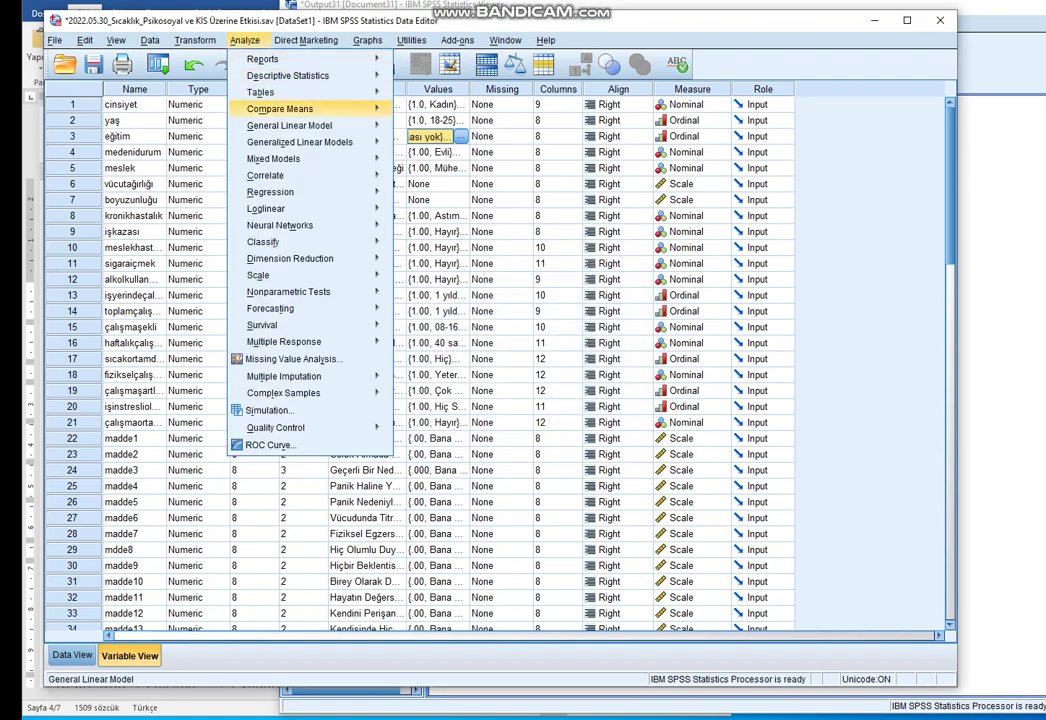
pyautogui.moveTo(300, 291)
pyautogui.moveTo(441, 348)
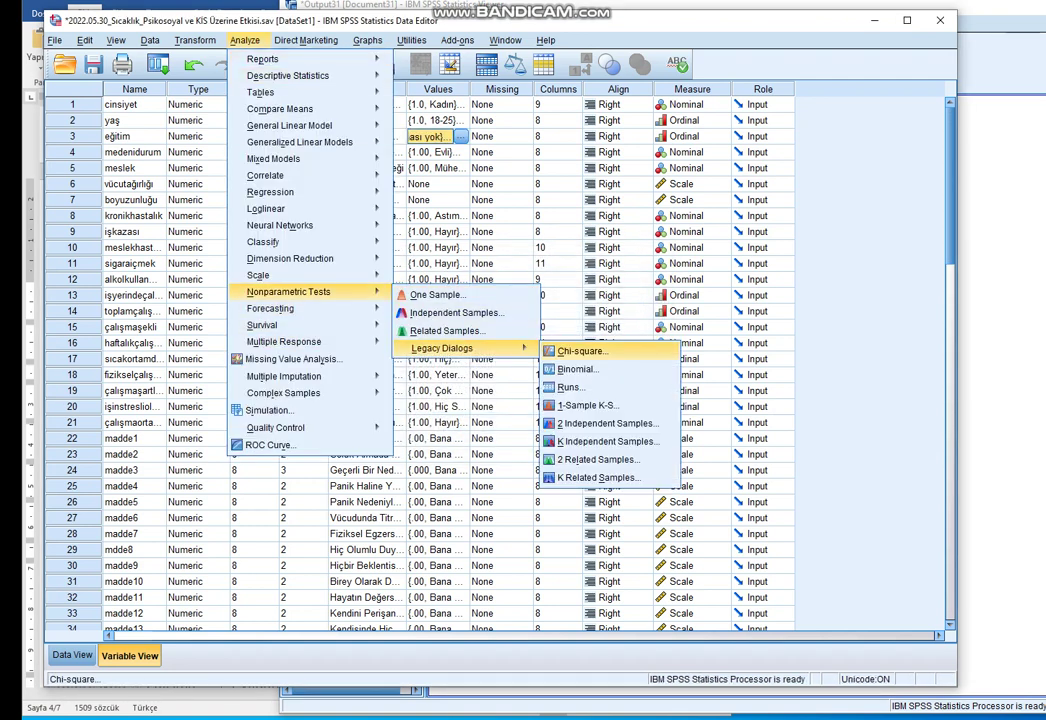
pyautogui.click(650, 434)
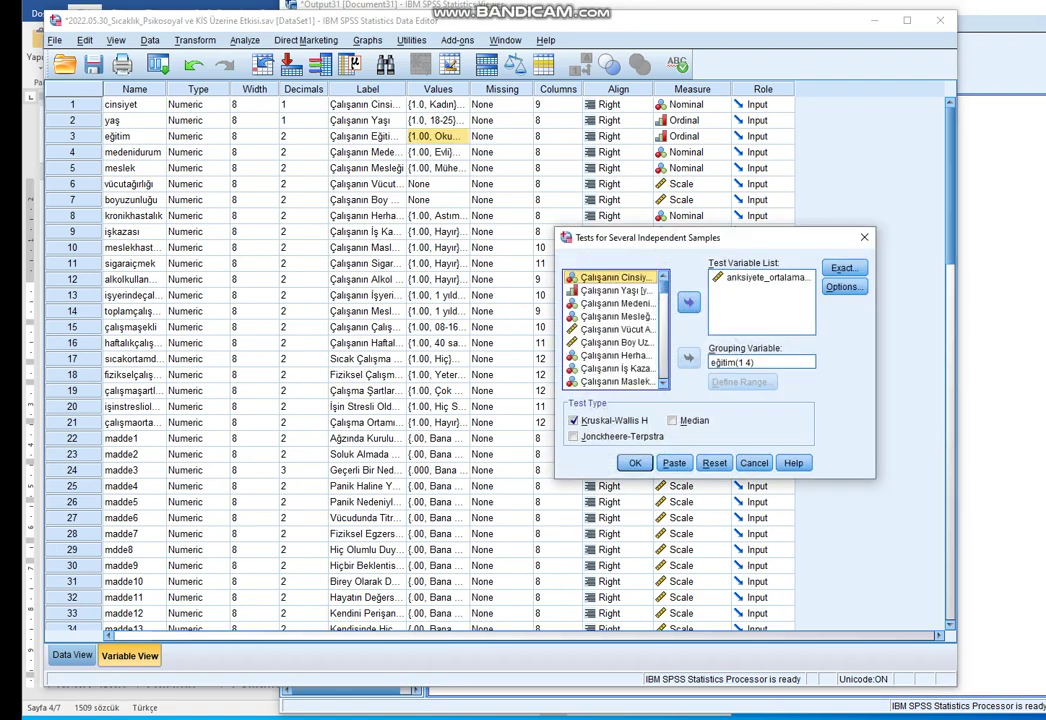
pyautogui.click(762, 362)
pyautogui.click(742, 382)
pyautogui.press('Tab')
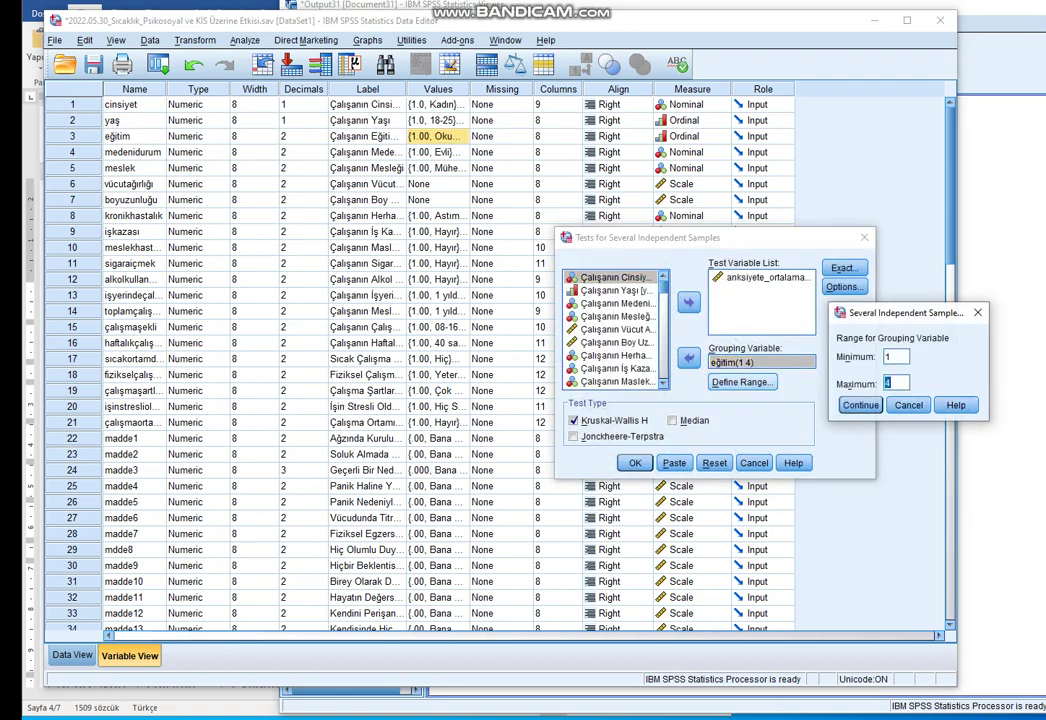
pyautogui.write('5')
pyautogui.press('Return')
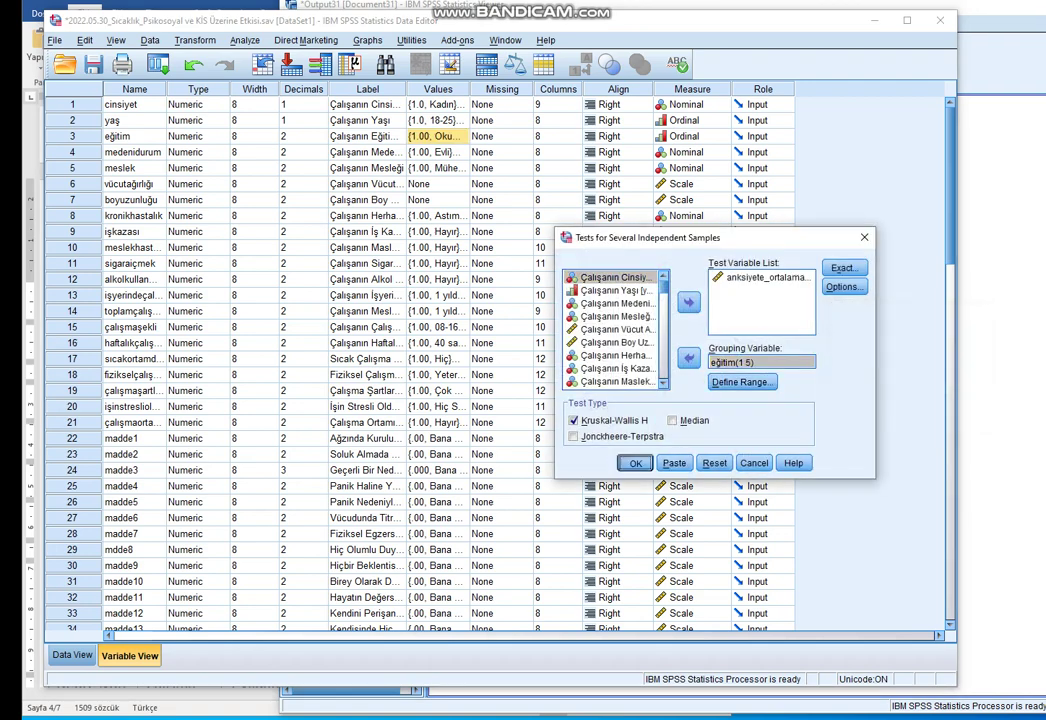
pyautogui.press('Return')
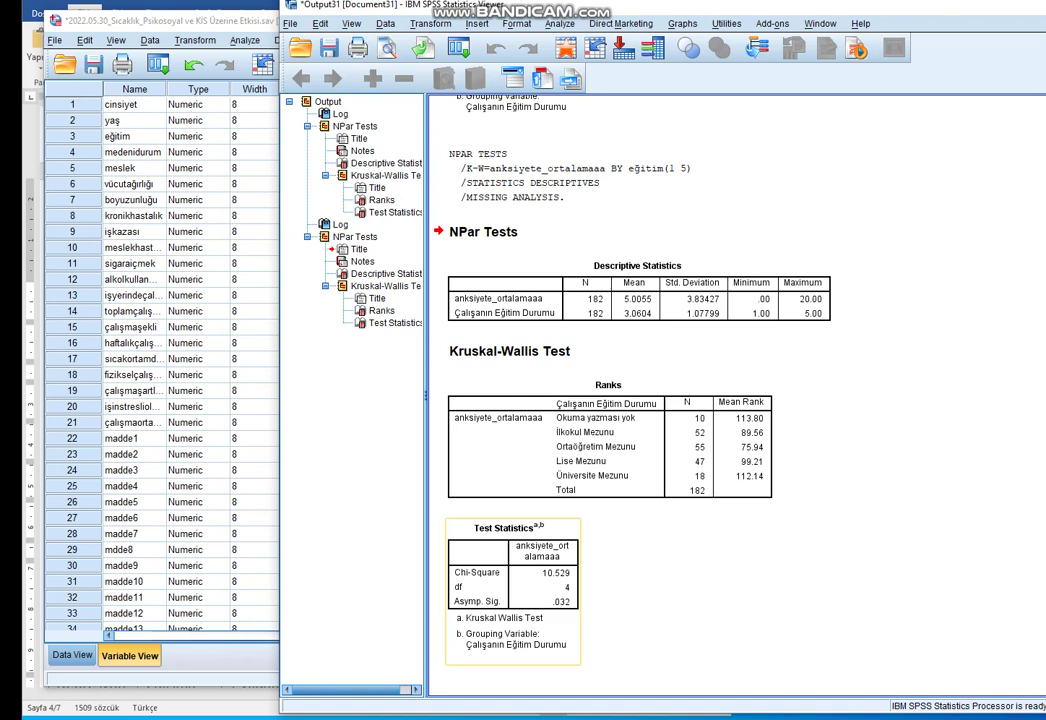
# - Examine the Ranks and Test Statistics tables for anksiyete_ortalamaaa by eğitim and compare them with the matching Anksiyete rows in Word
pyautogui.click(608, 440)
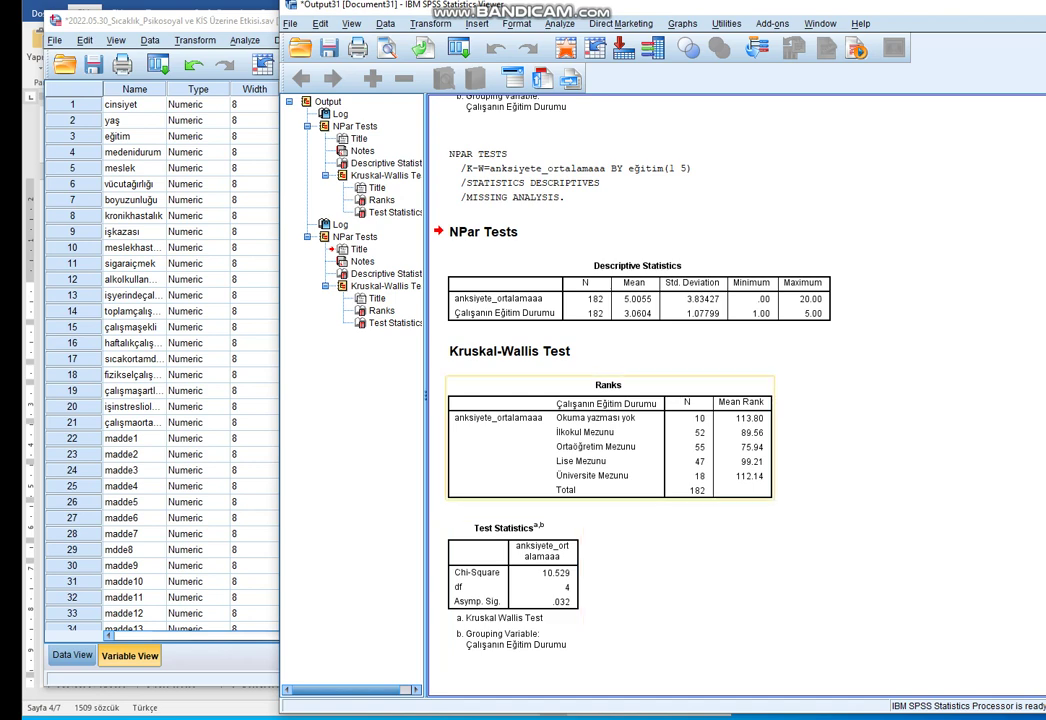
pyautogui.click(512, 575)
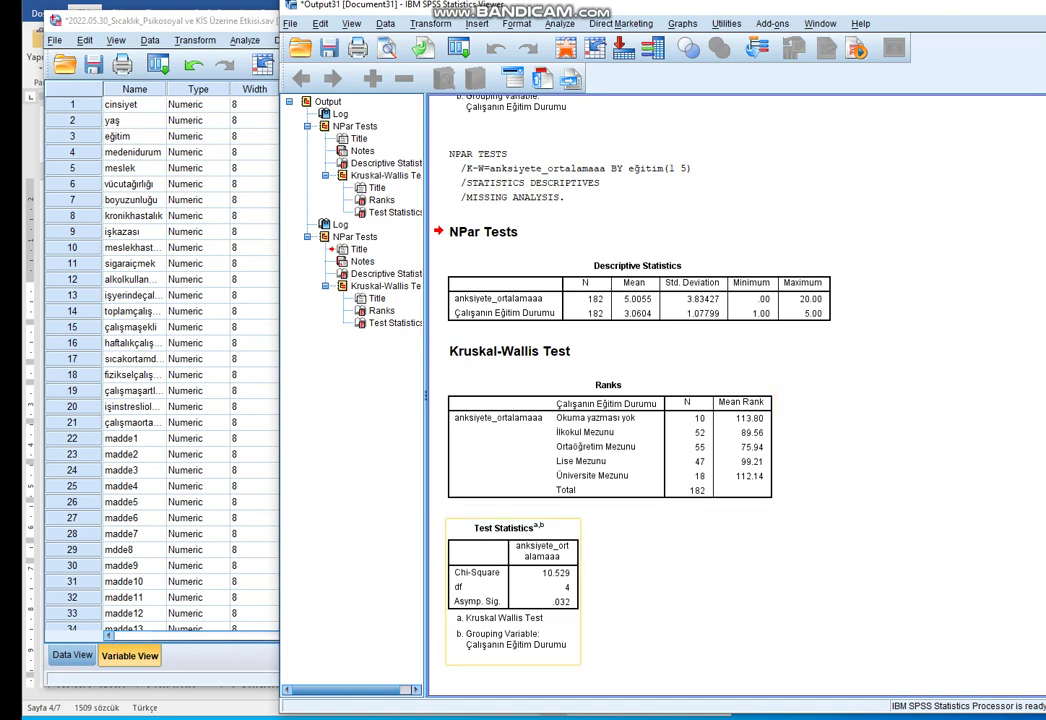
pyautogui.click(608, 440)
pyautogui.press('Escape')
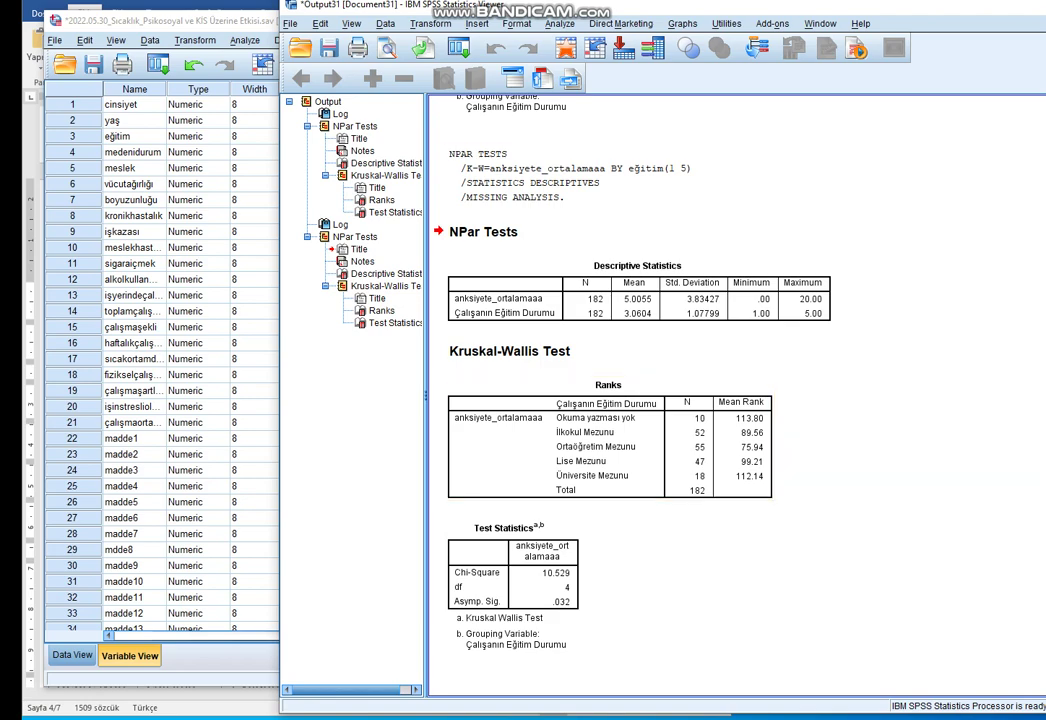
pyautogui.moveTo(808, 5); pyautogui.dragTo(648, 21)
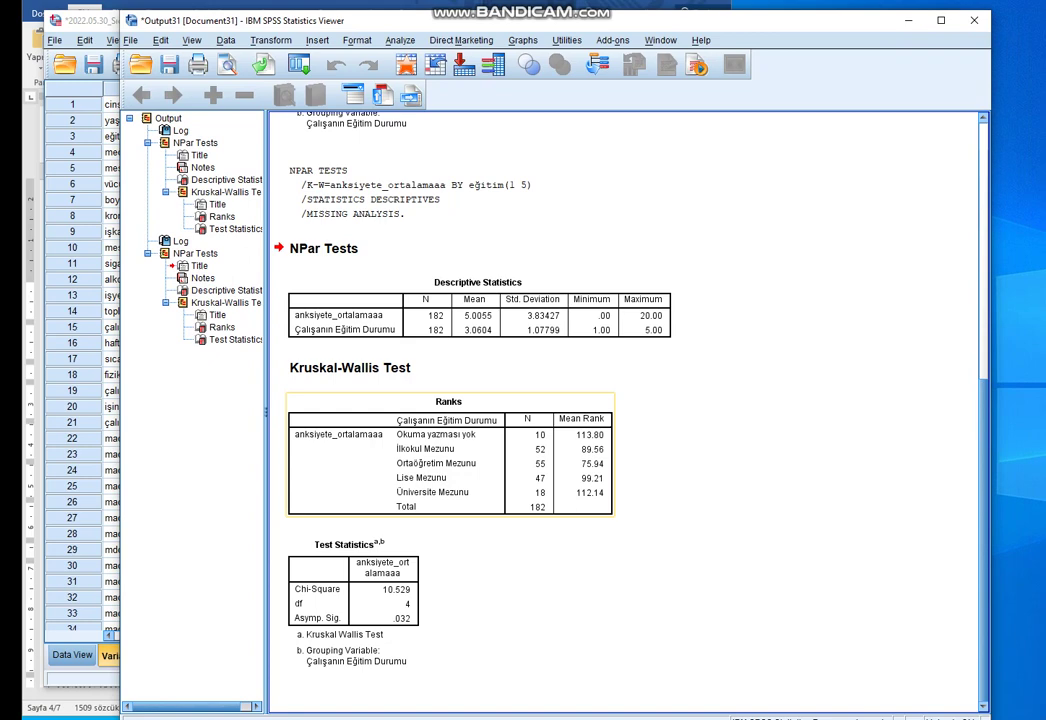
pyautogui.moveTo(643, 718)
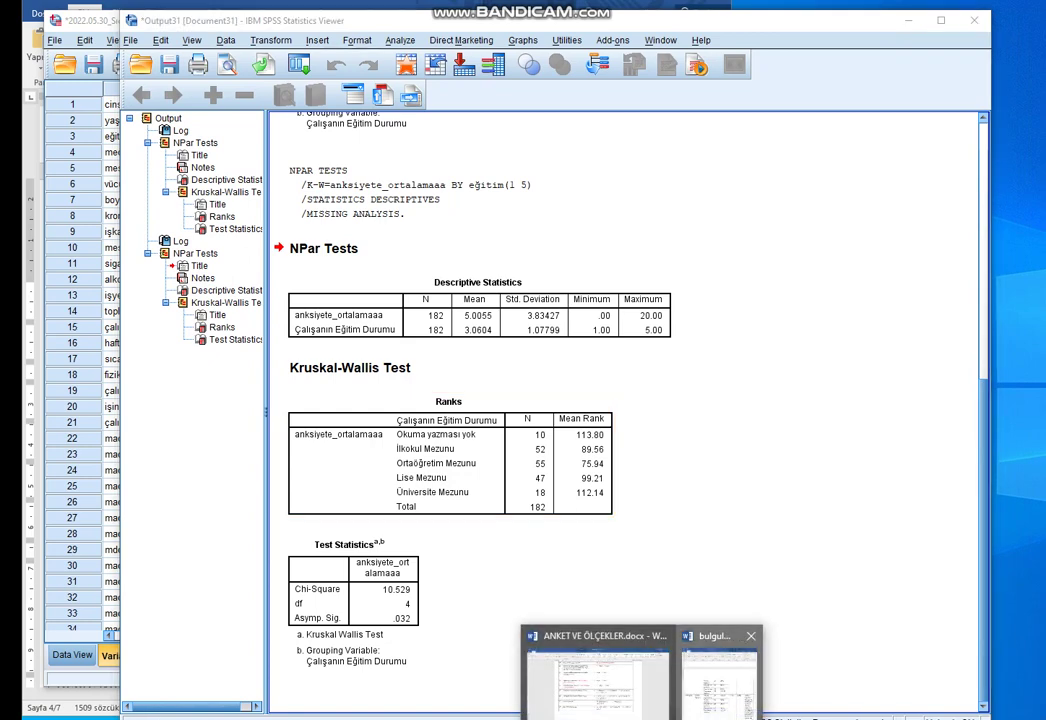
pyautogui.click(719, 682)
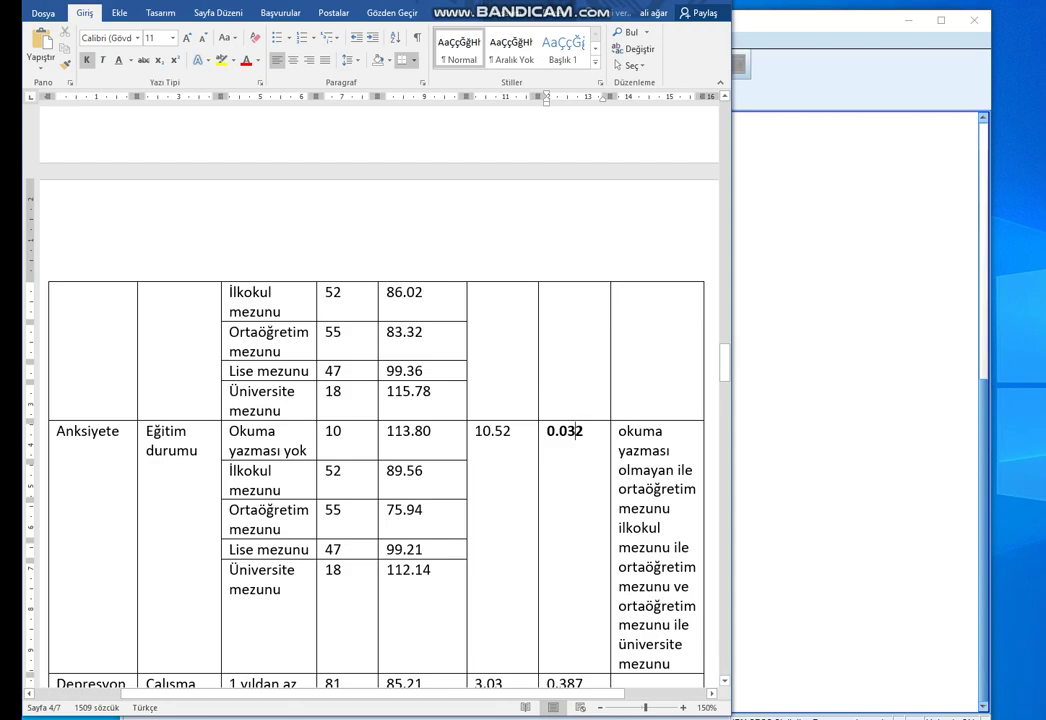
# - Read the Tablo 4 interpretation paragraph in Word about the anxiety difference between education groups, including its X² and P statement
pyautogui.scroll(-3, 376, 400)
pyautogui.scroll(-8, 376, 400)
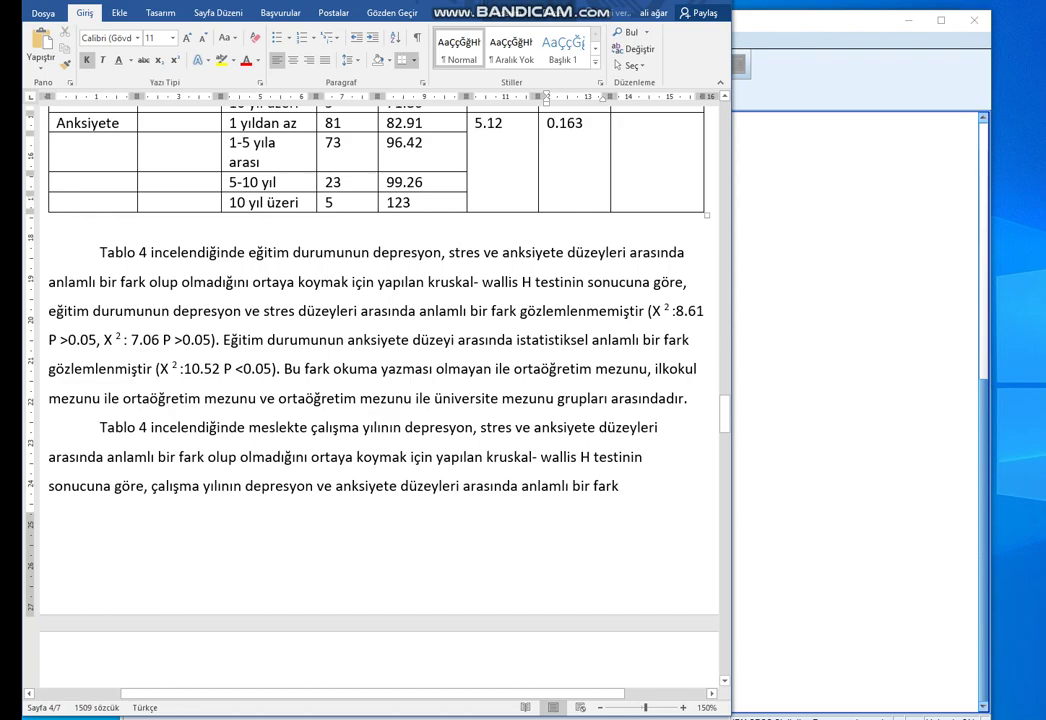
pyautogui.scroll(-8, 376, 400)
pyautogui.scroll(8, 376, 400)
pyautogui.moveTo(413, 340); pyautogui.dragTo(283, 369)
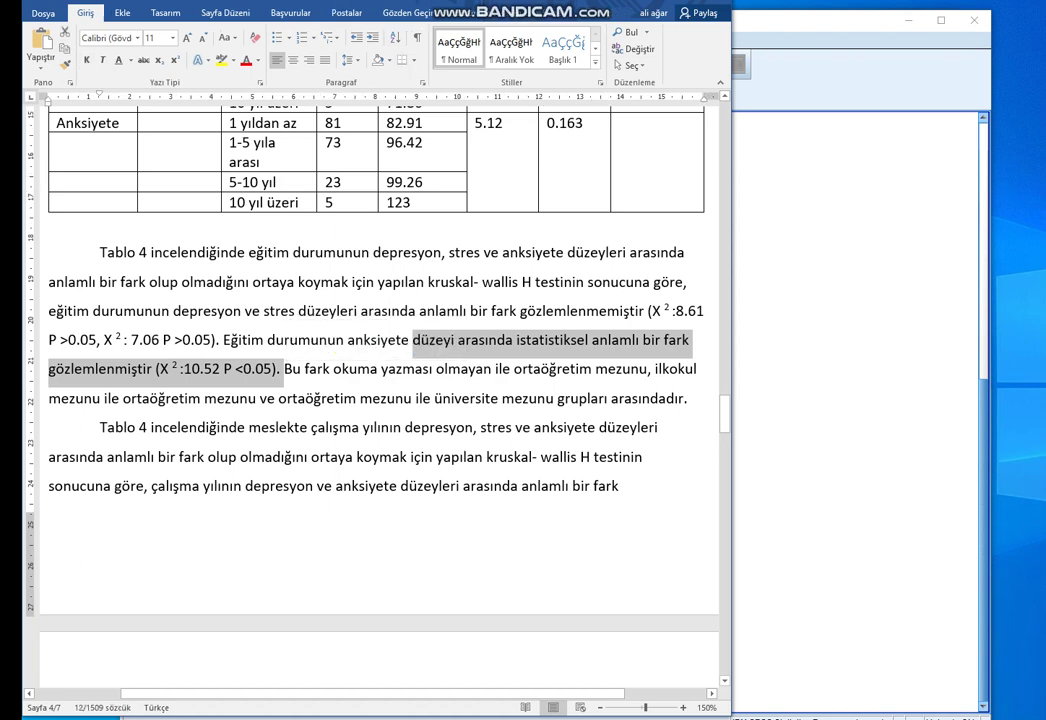
pyautogui.click(370, 369)
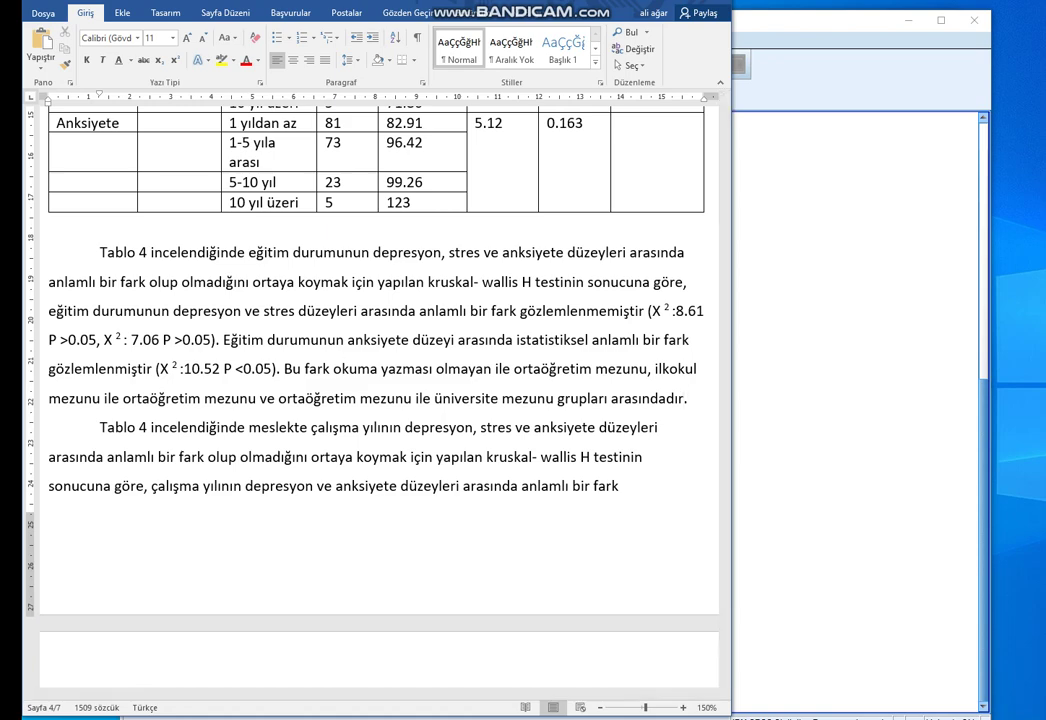
# - Switch to the SPSS Data Editor, open the Means procedure and clear its existing dependent and independent variables
pyautogui.hotkey('alt', 'q')
pyautogui.hotkey('alt', 'Tab')
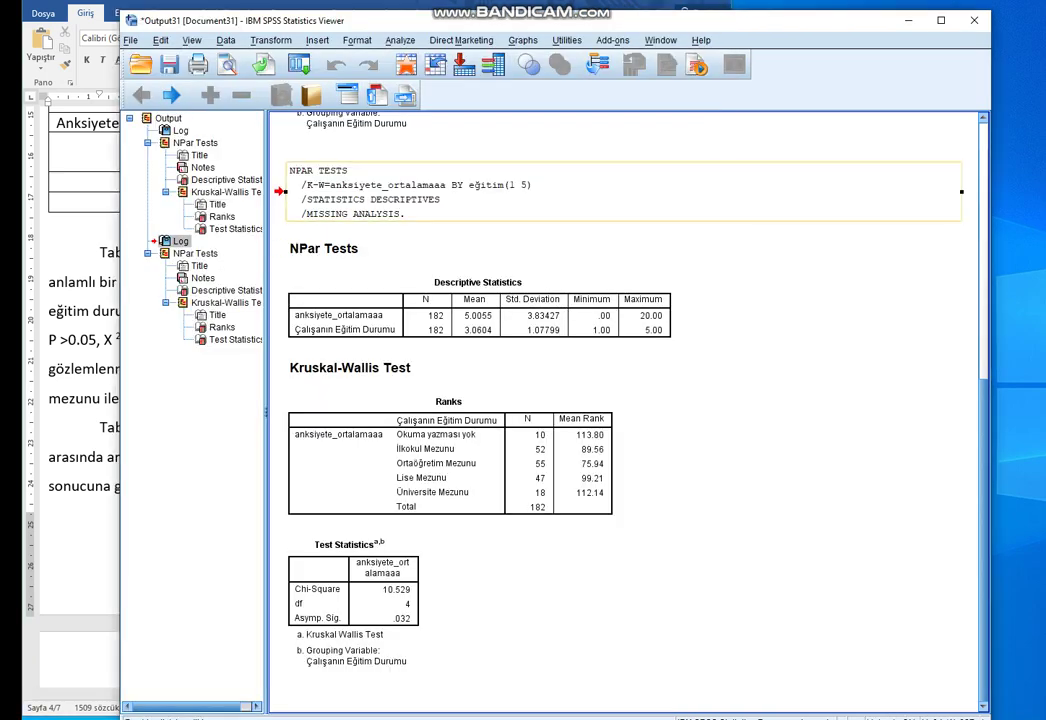
pyautogui.hotkey('alt', 'Tab')
pyautogui.hotkey('alt', 'Tab')
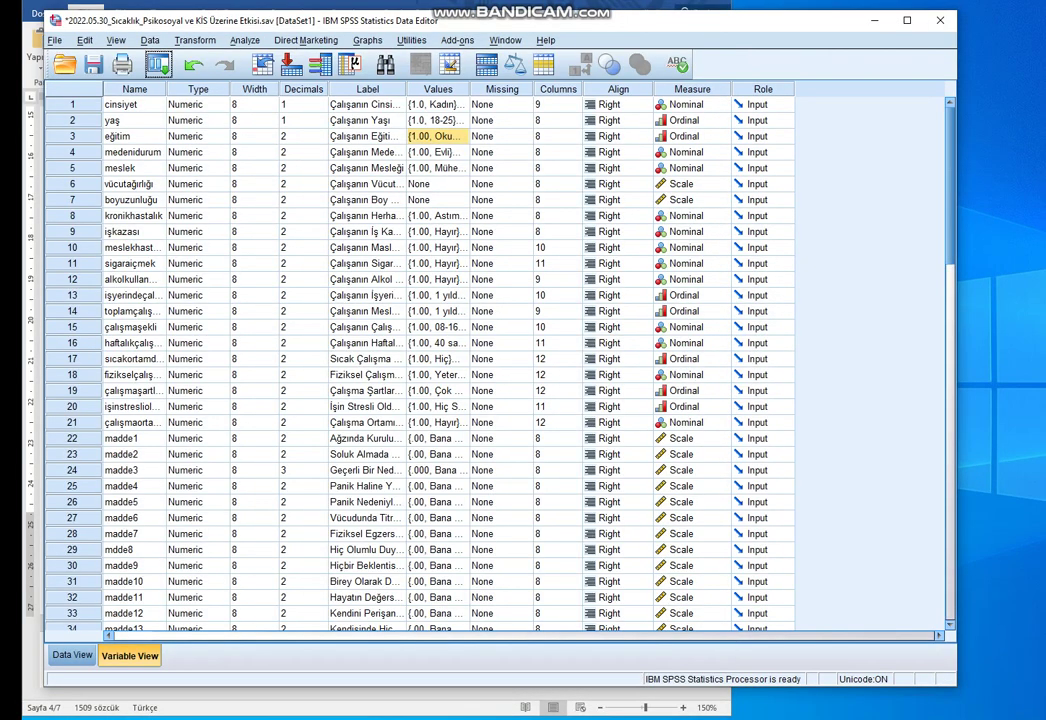
pyautogui.click(245, 41)
pyautogui.moveTo(280, 109)
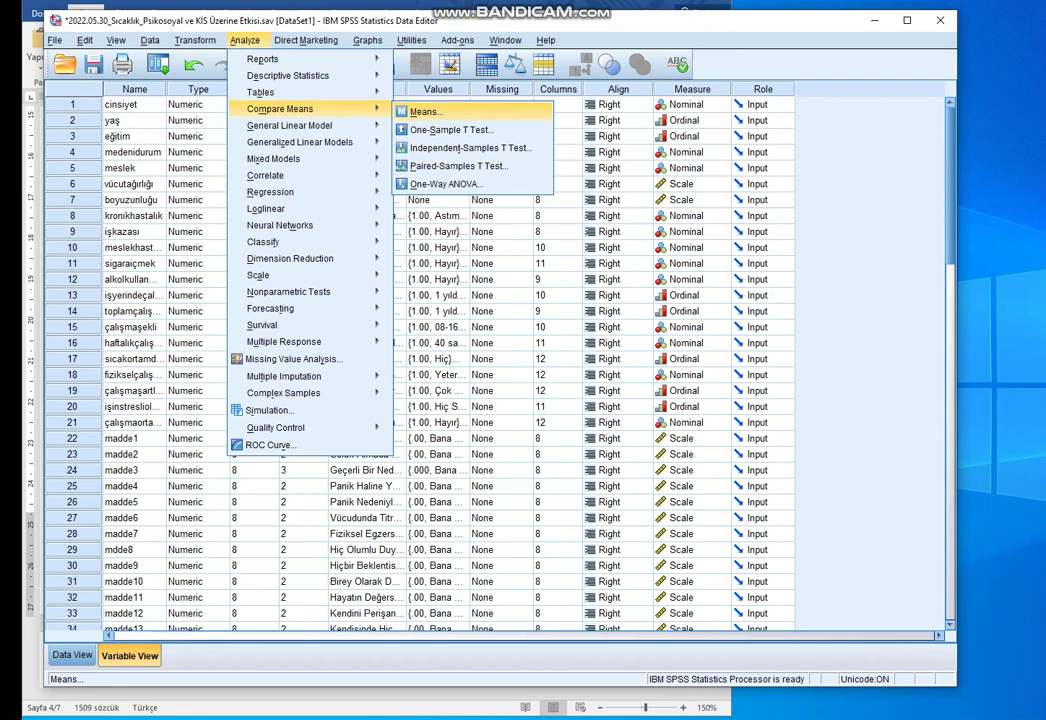
pyautogui.click(424, 112)
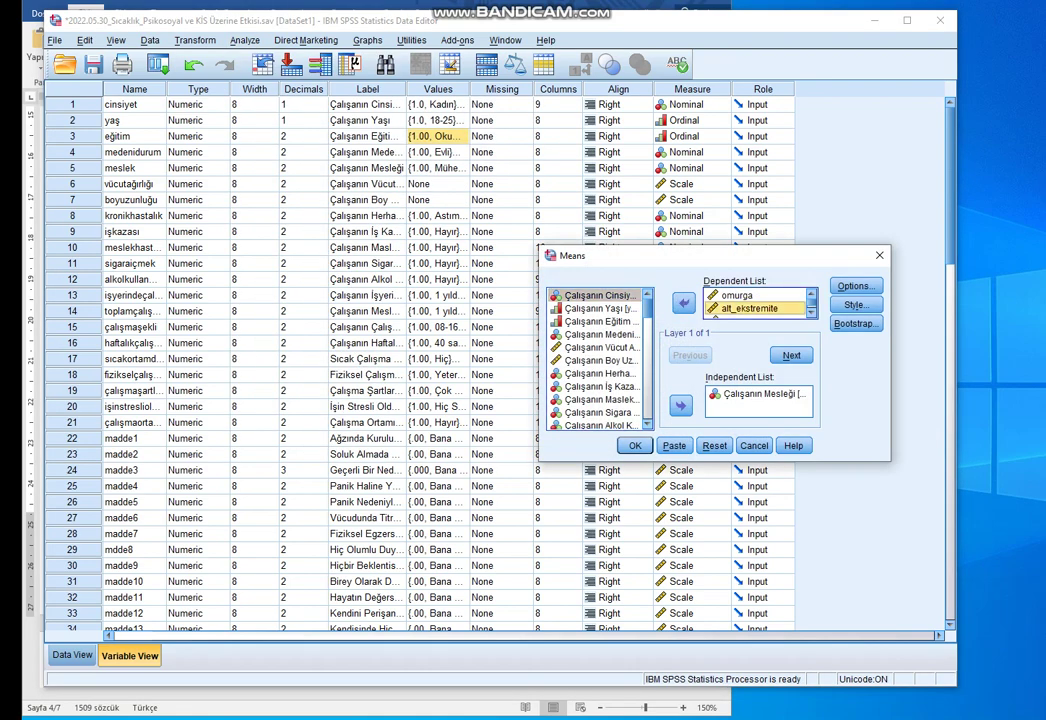
pyautogui.doubleClick(750, 308)
pyautogui.doubleClick(740, 296)
pyautogui.doubleClick(745, 296)
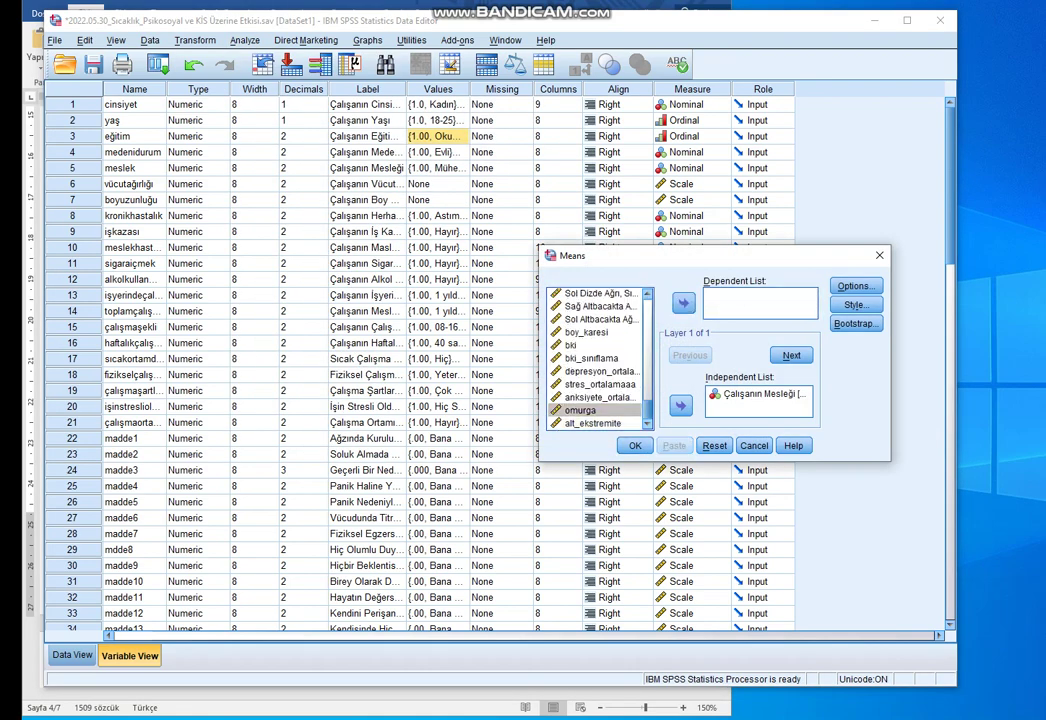
pyautogui.doubleClick(758, 394)
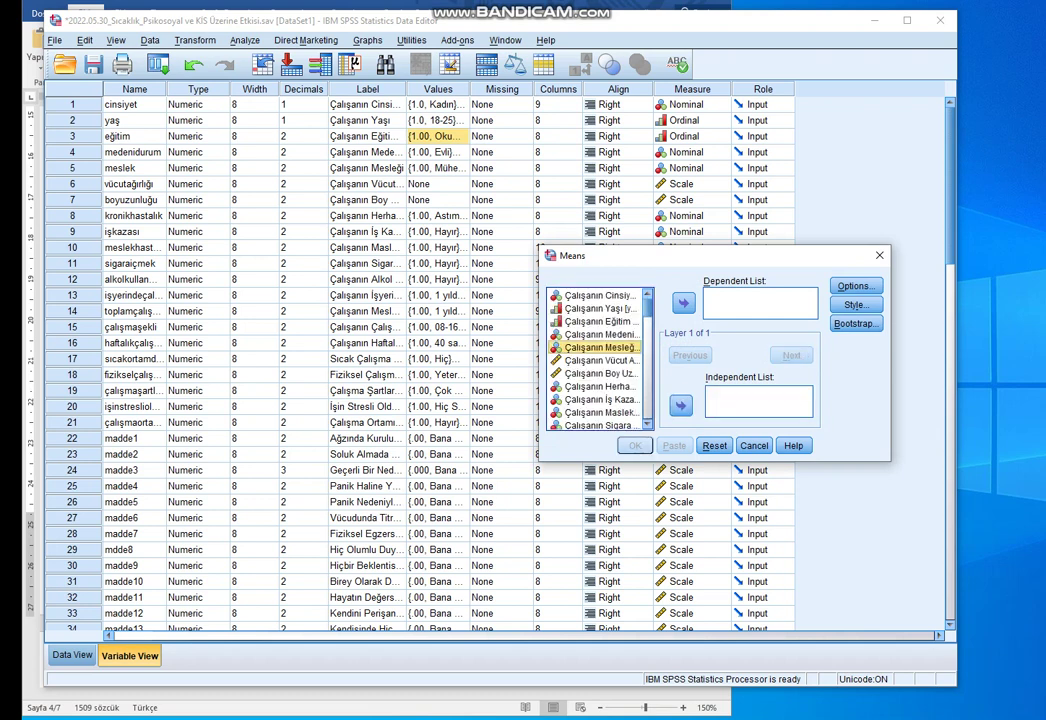
# - Add anksiyete_ortalamaaa as the dependent variable of the Means procedure
pyautogui.scroll(-20, 597, 360)
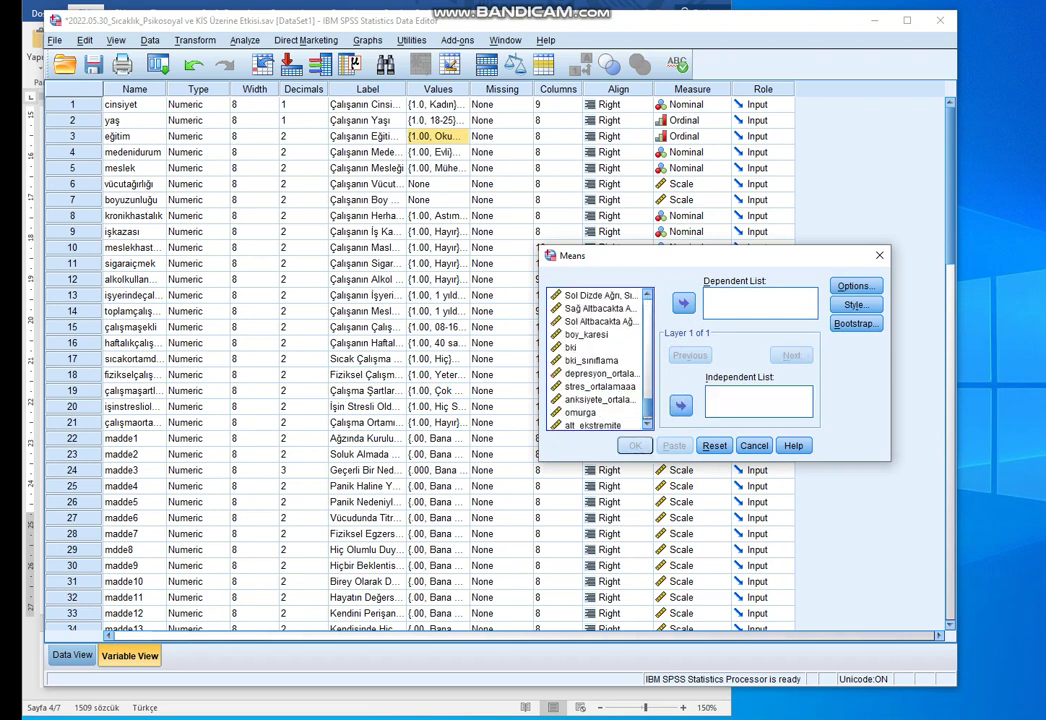
pyautogui.scroll(-1, 597, 358)
pyautogui.click(600, 384)
pyautogui.click(684, 303)
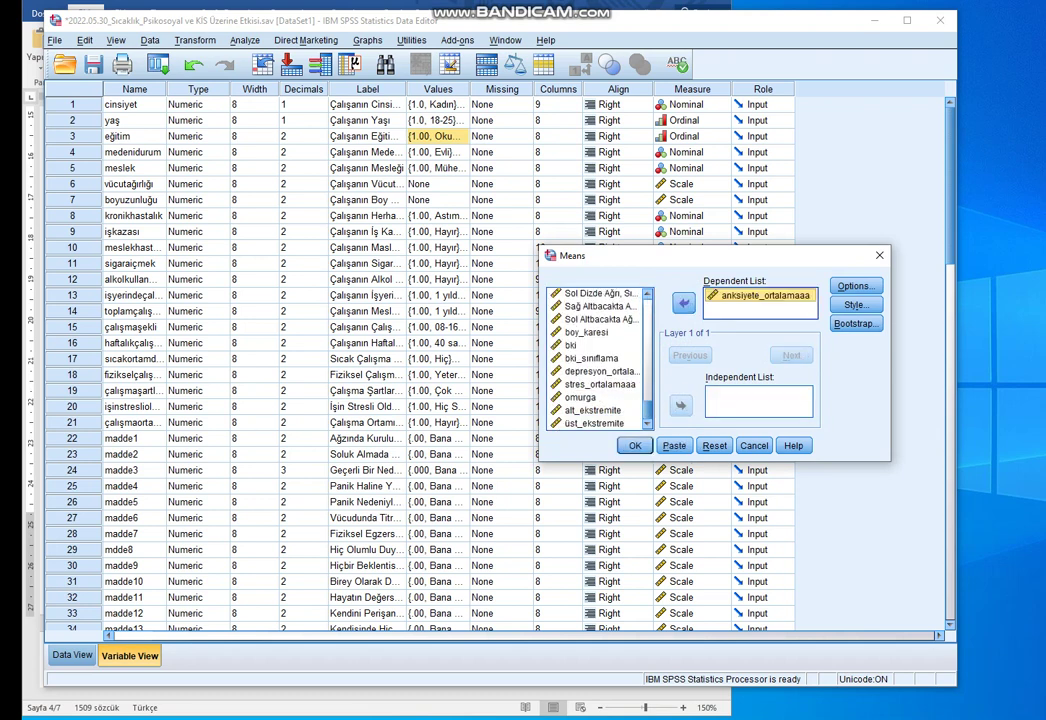
# - Add Çalışanın Eğitim Durumu as the independent variable and run the Means procedure
pyautogui.moveTo(648, 410); pyautogui.dragTo(648, 307)
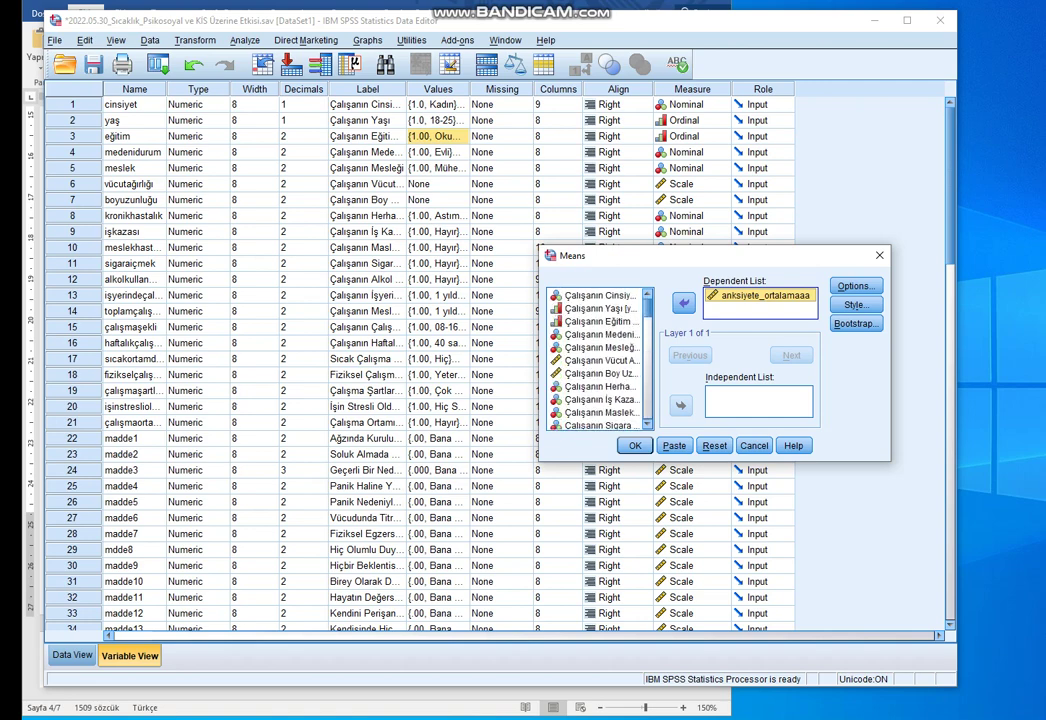
pyautogui.click(600, 322)
pyautogui.click(681, 405)
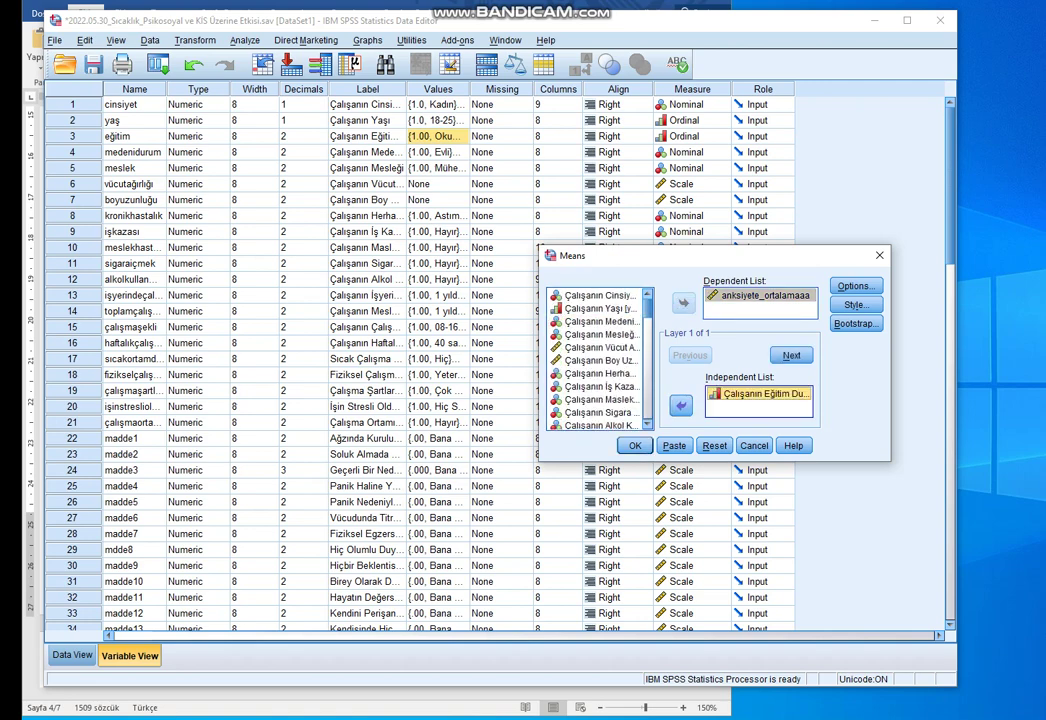
pyautogui.click(635, 445)
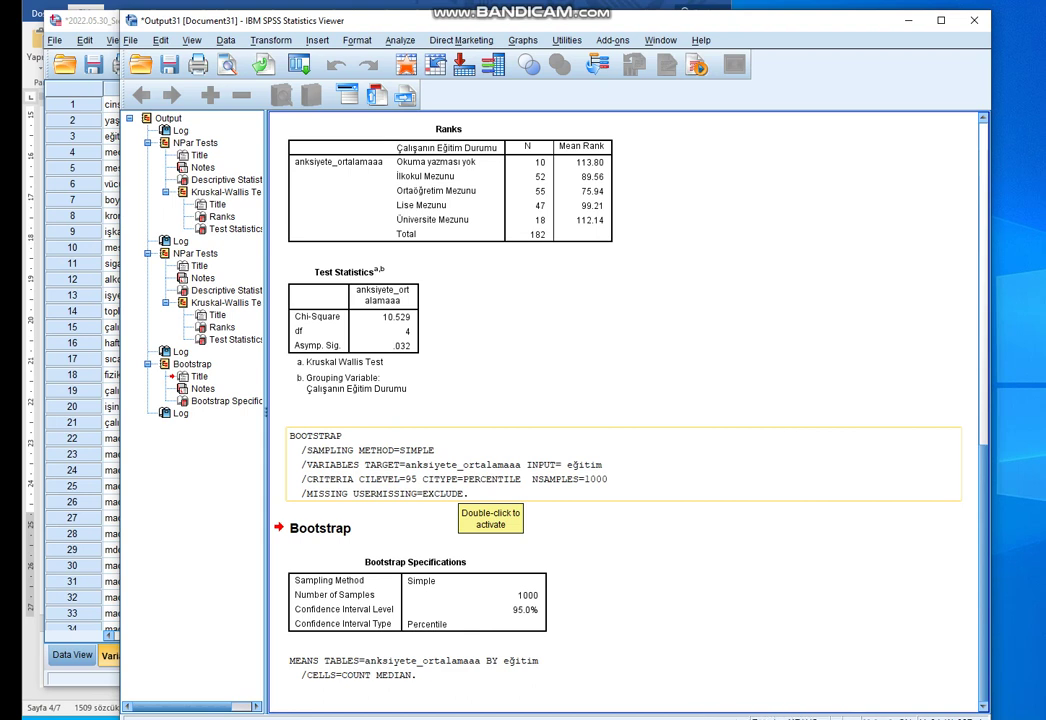
pyautogui.moveTo(699, 24); pyautogui.dragTo(665, 16)
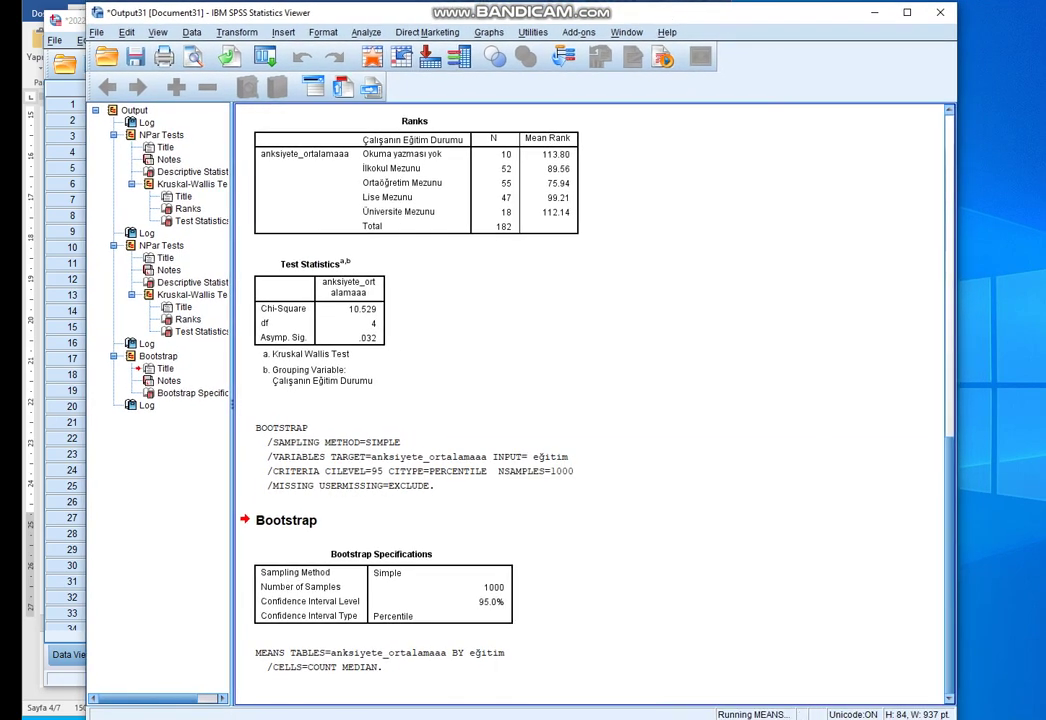